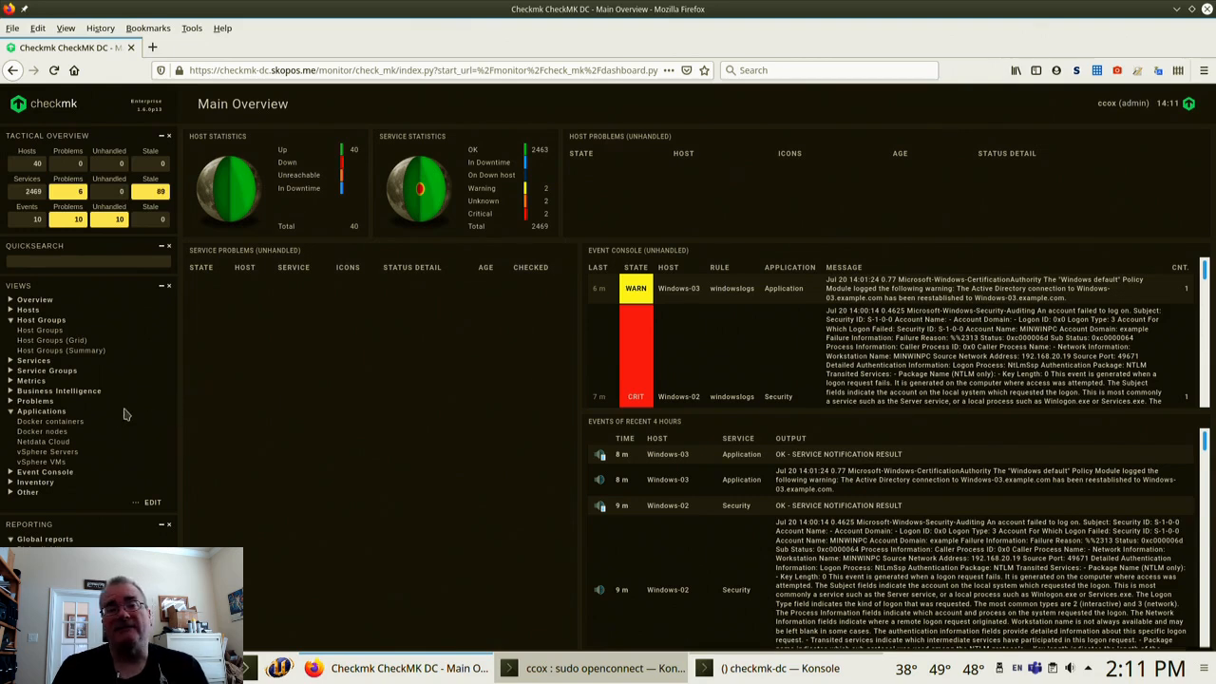
Open the Host Groups view, then bring up the Netdata dashboard of dev-admin-01 with its room and node list collapsed
{"action": "left_click", "coordinate": [48, 333]}
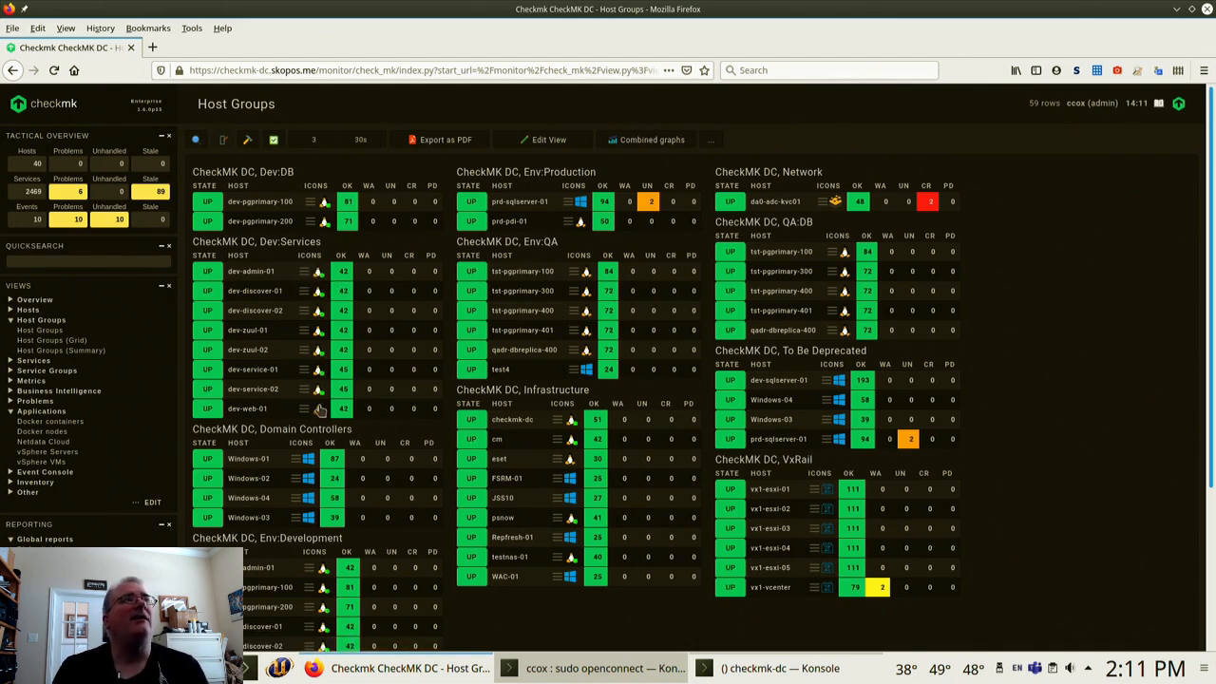
{"action": "left_click", "coordinate": [319, 275]}
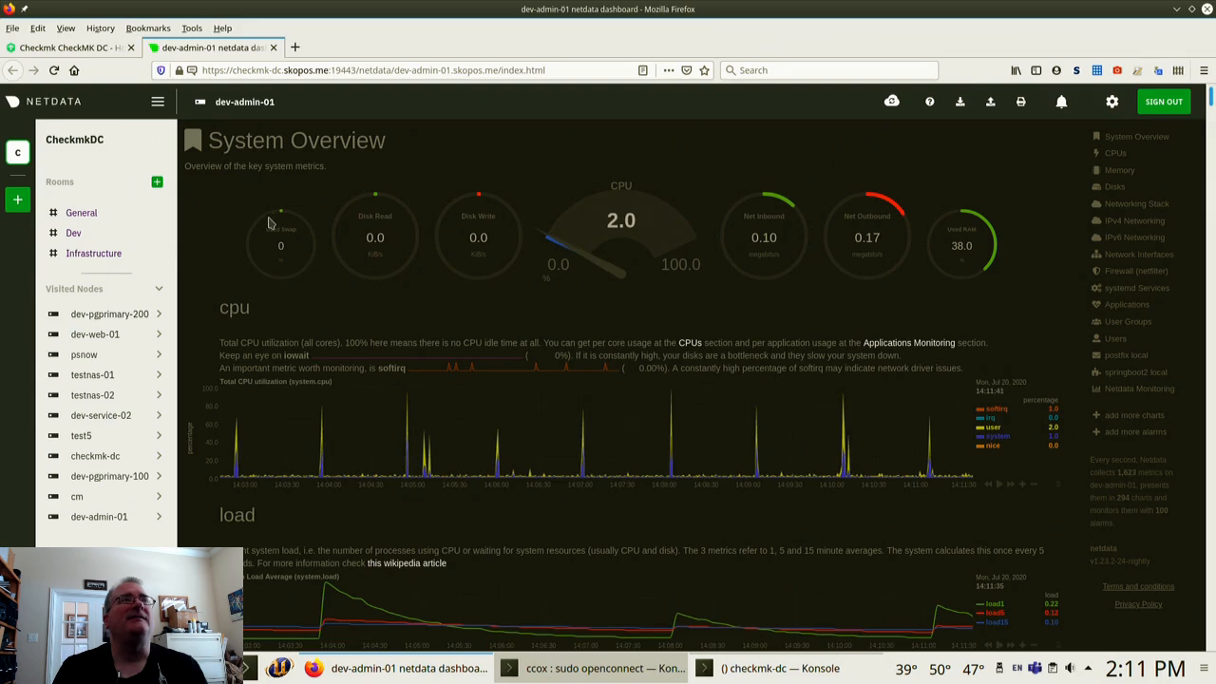
{"action": "left_click", "coordinate": [158, 102]}
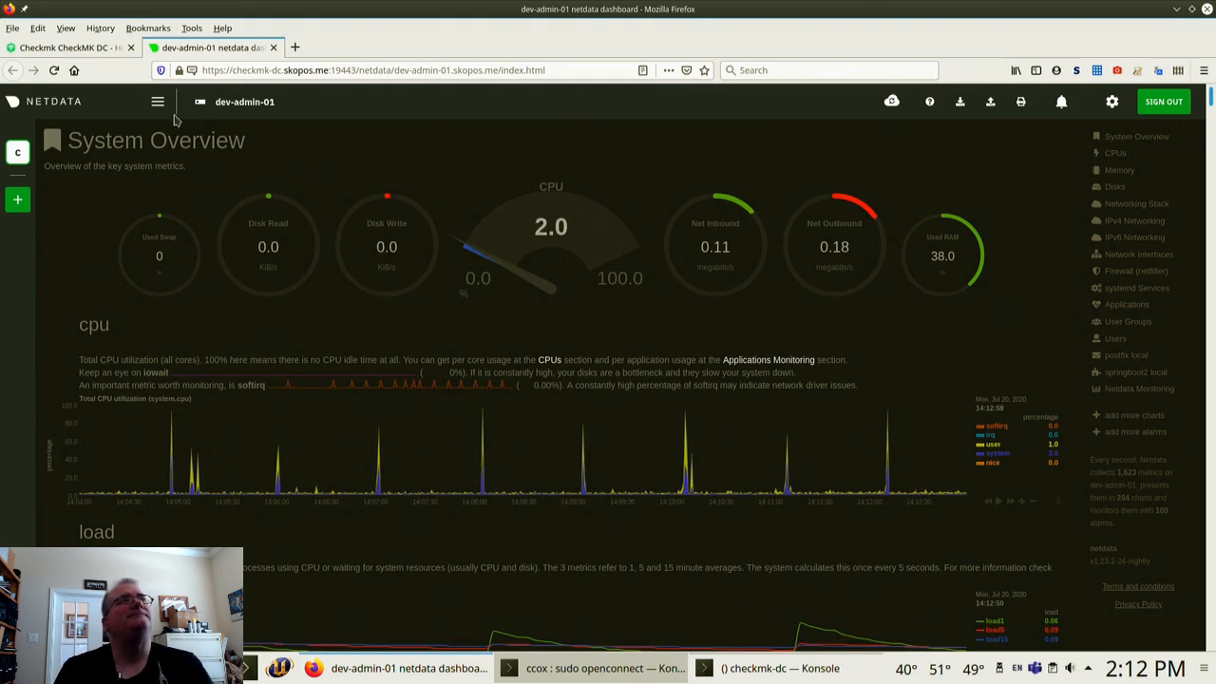
Return to Checkmk and open the Netdata Cloud application view with its war room list collapsed
{"action": "left_click", "coordinate": [84, 51]}
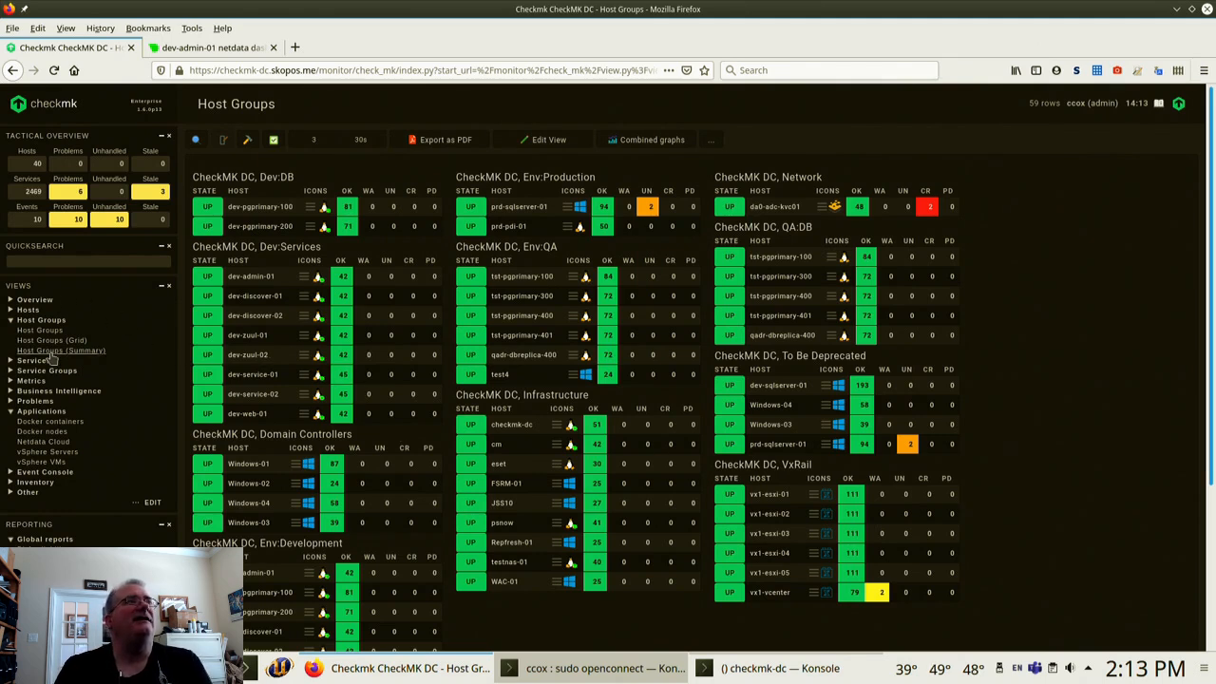
{"action": "left_click", "coordinate": [35, 443]}
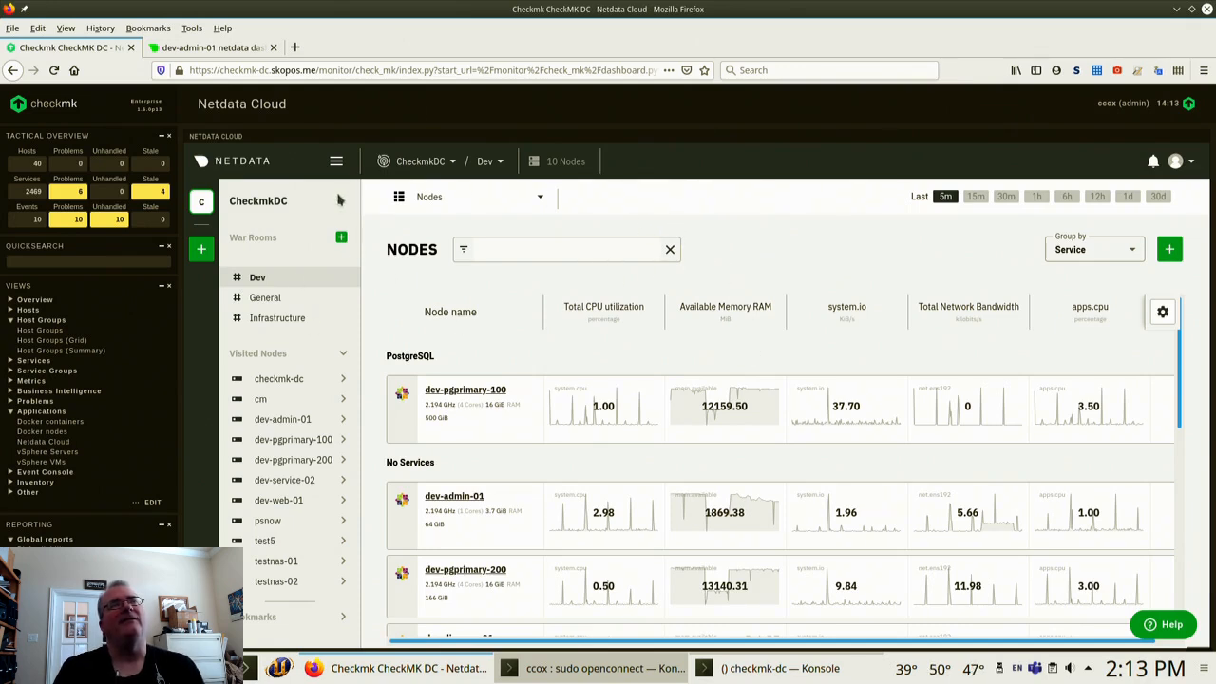
{"action": "left_click", "coordinate": [335, 164]}
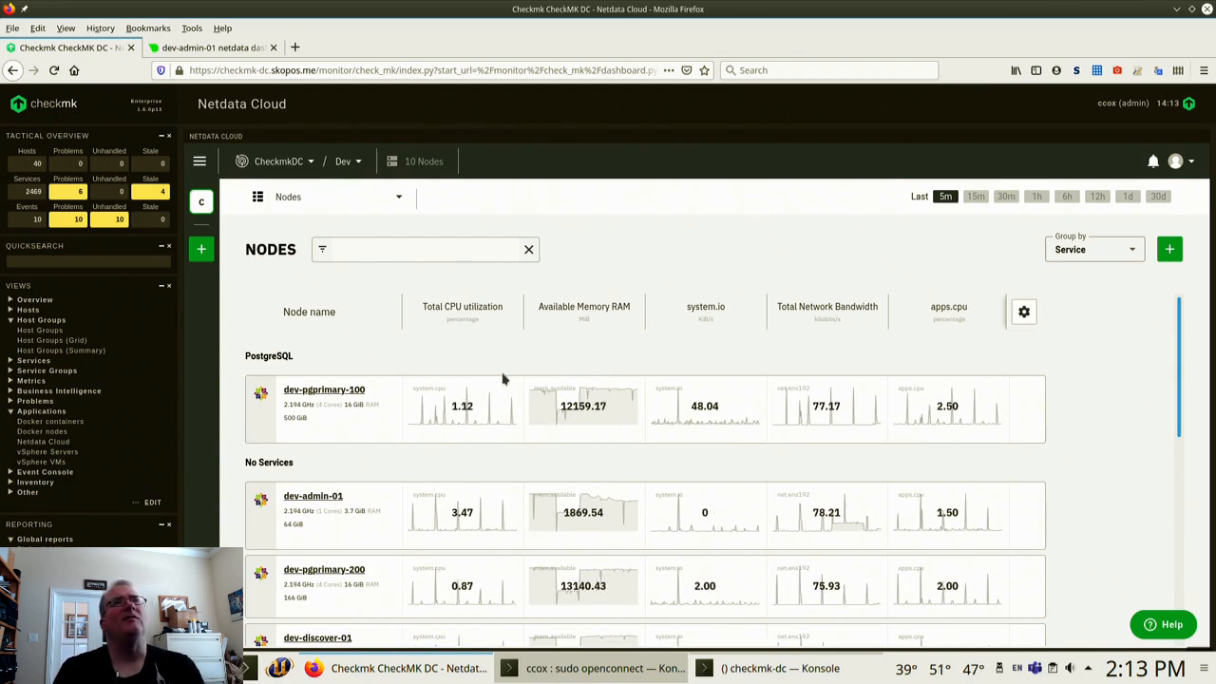
Set the grouping of the Dev war room's node list to No grouping
{"action": "scroll", "coordinate": [472, 361], "scroll_direction": "down", "scroll_amount": 2}
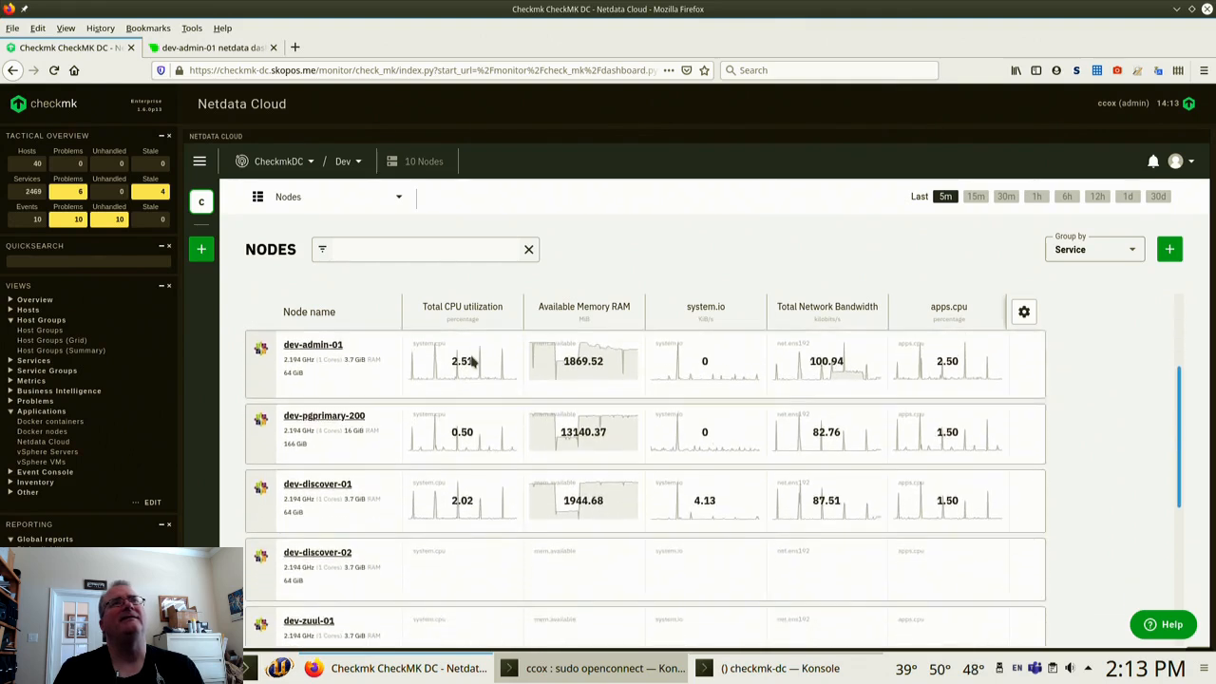
{"action": "scroll", "coordinate": [472, 361], "scroll_direction": "up", "scroll_amount": 2}
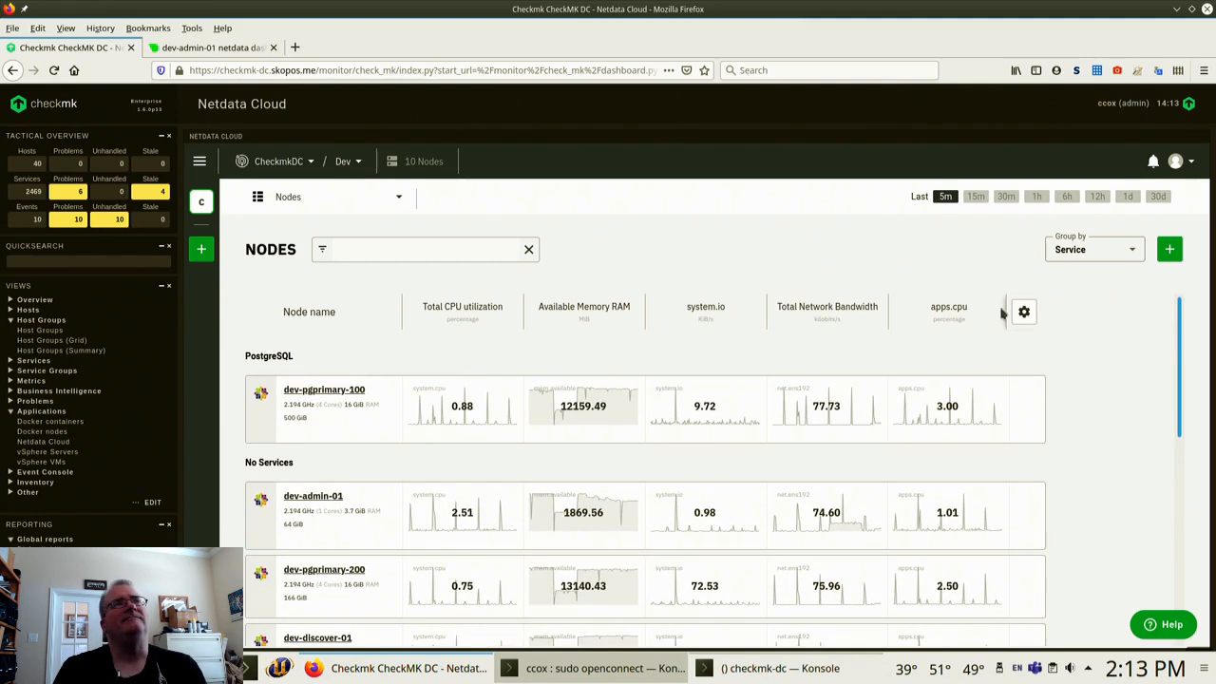
{"action": "left_click", "coordinate": [1130, 252]}
{"action": "left_click", "coordinate": [1093, 276]}
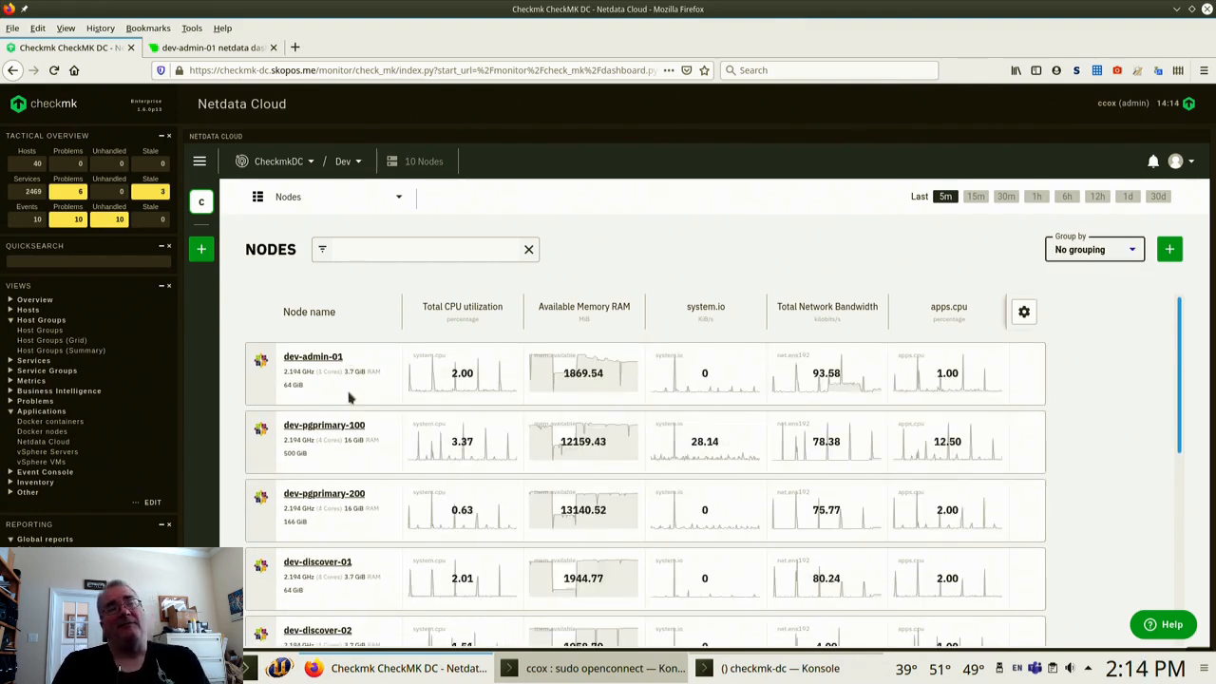
Look through the ungrouped Dev nodes down to dev-web-01, checking their CPU, memory, I/O and network charts
{"action": "scroll", "coordinate": [359, 427], "scroll_direction": "down", "scroll_amount": 2}
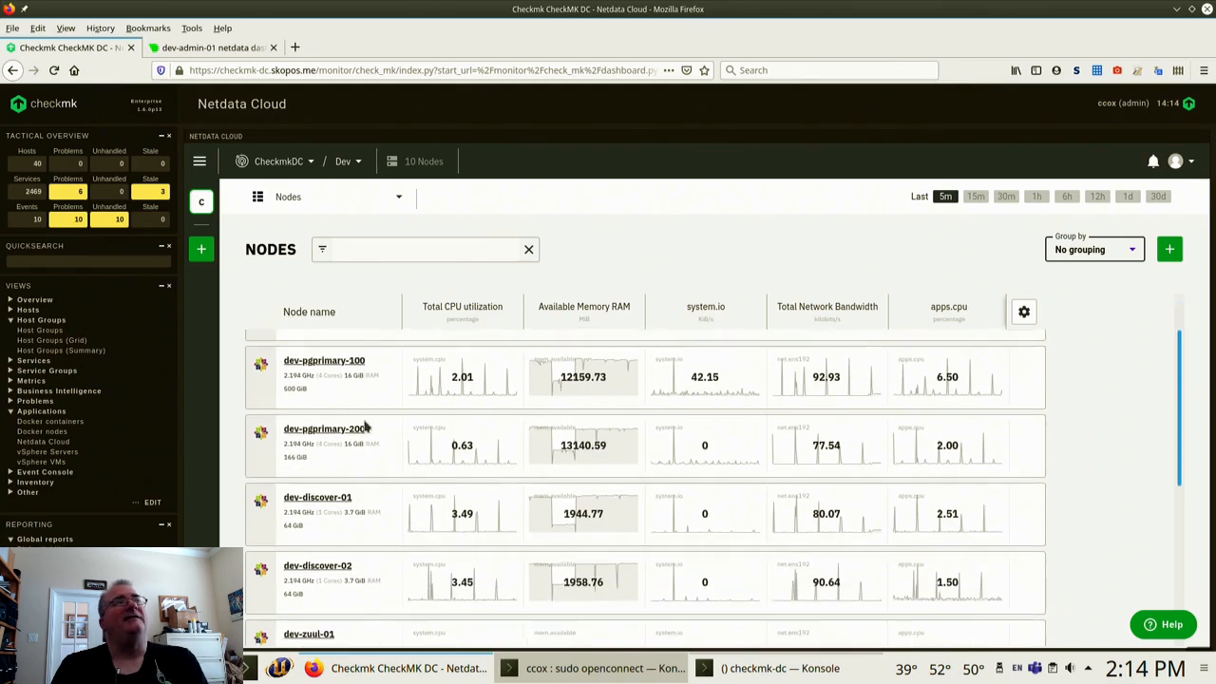
{"action": "scroll", "coordinate": [364, 426], "scroll_direction": "down", "scroll_amount": 2}
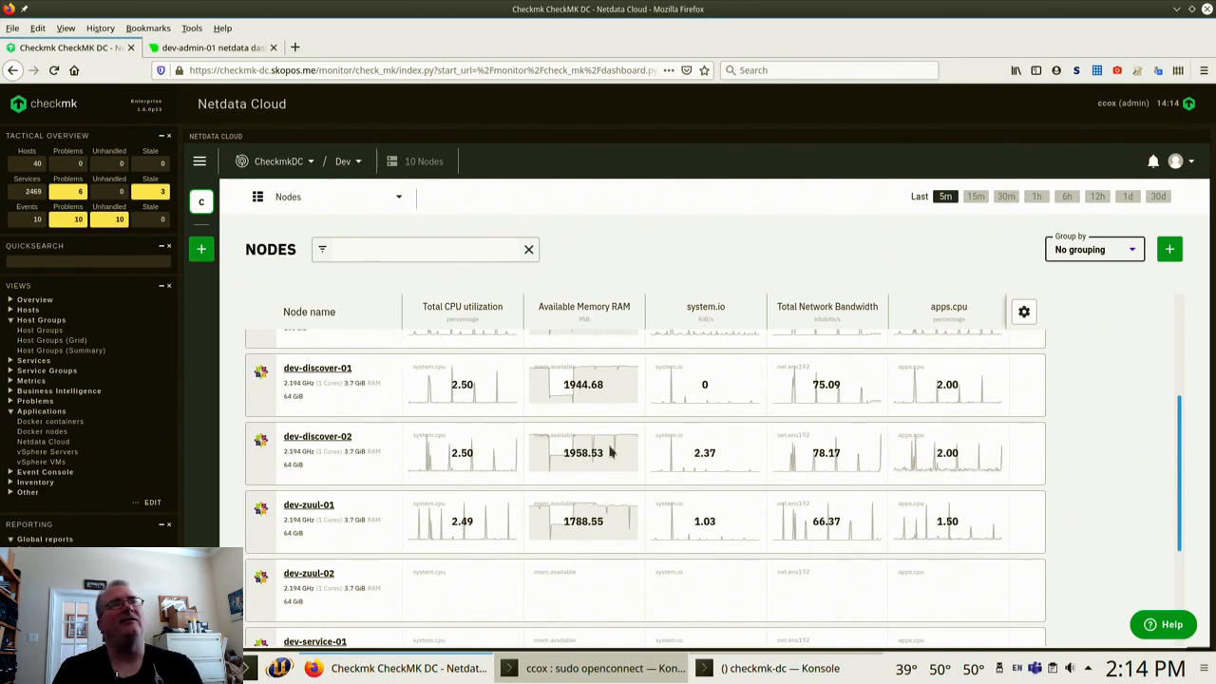
{"action": "scroll", "coordinate": [594, 451], "scroll_direction": "down", "scroll_amount": 3}
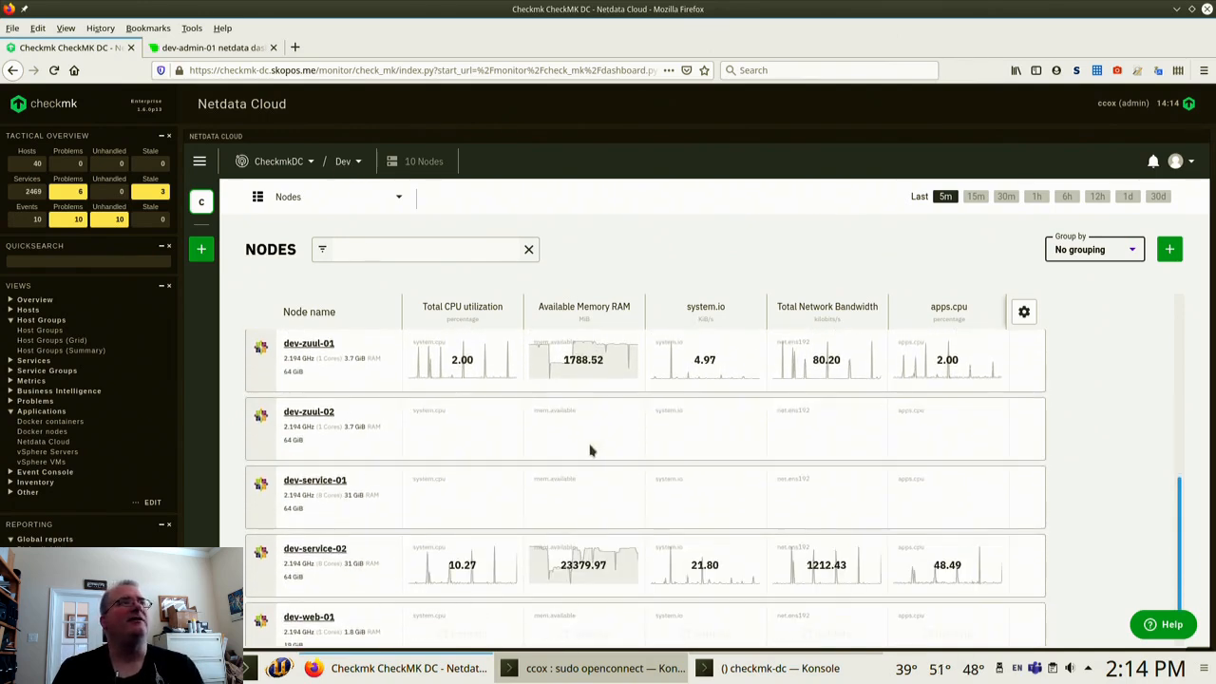
{"action": "scroll", "coordinate": [590, 450], "scroll_direction": "down", "scroll_amount": 1}
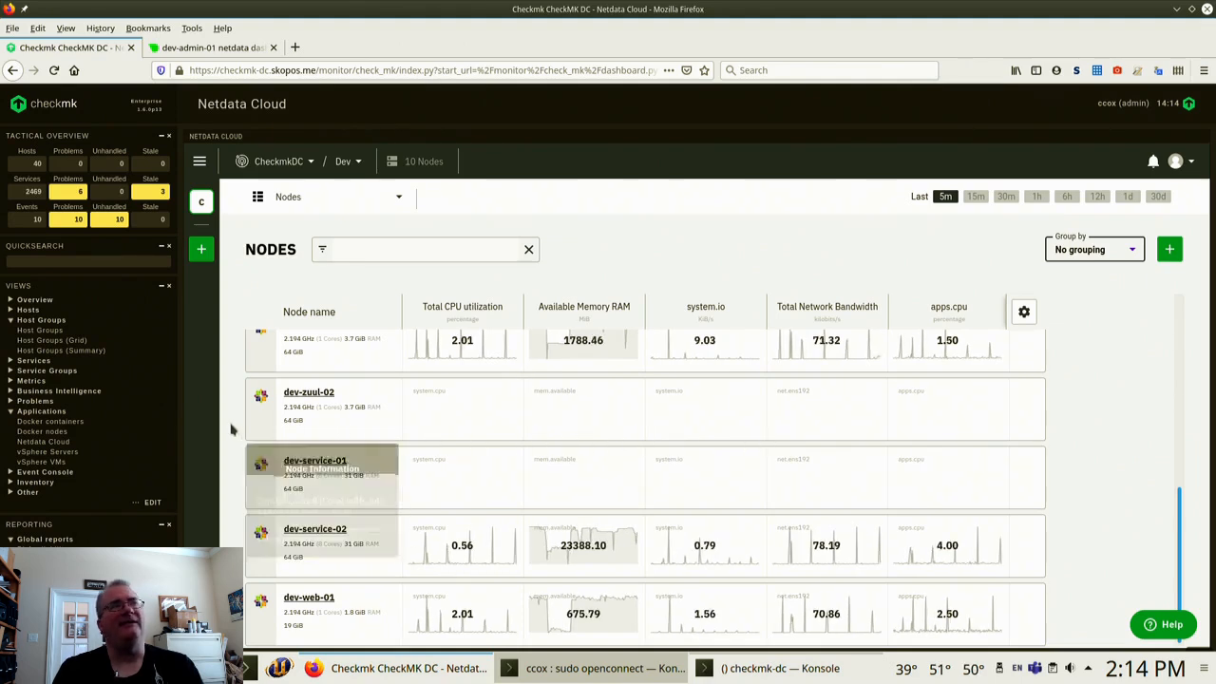
{"action": "scroll", "coordinate": [247, 439], "scroll_direction": "up", "scroll_amount": 10}
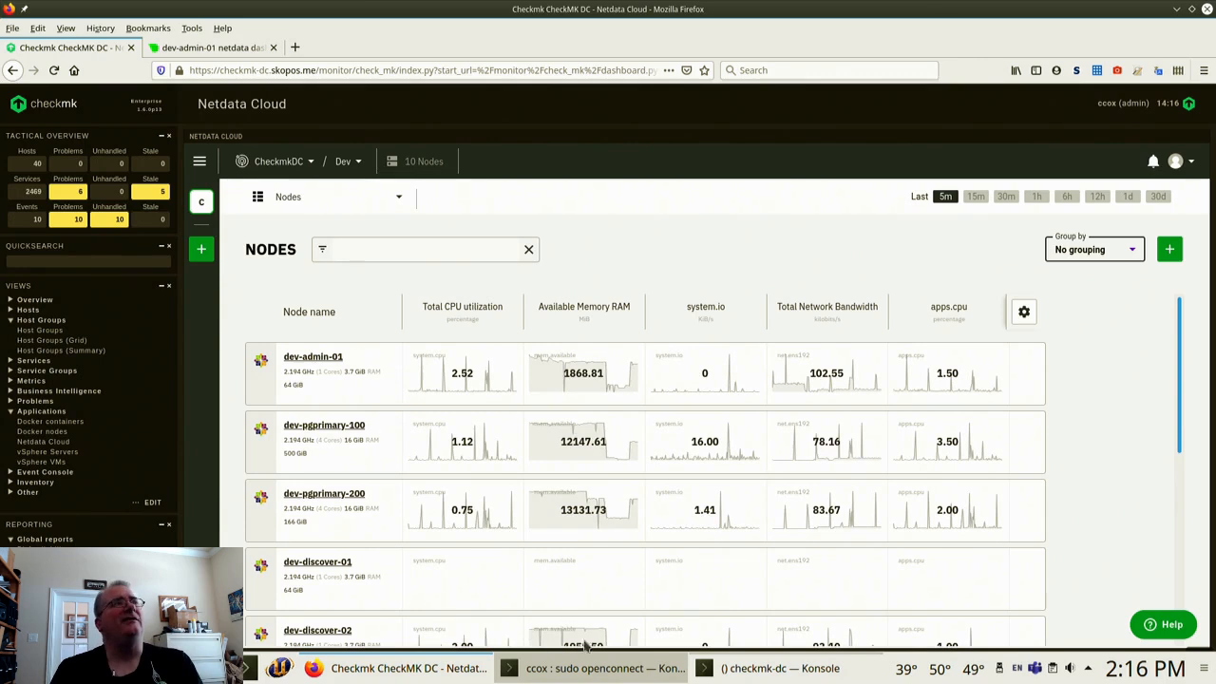
Switch to the checkmk-dc Konsole session and go to the Listen 19443 https line of the Apache SSL configuration
{"action": "left_click", "coordinate": [719, 669]}
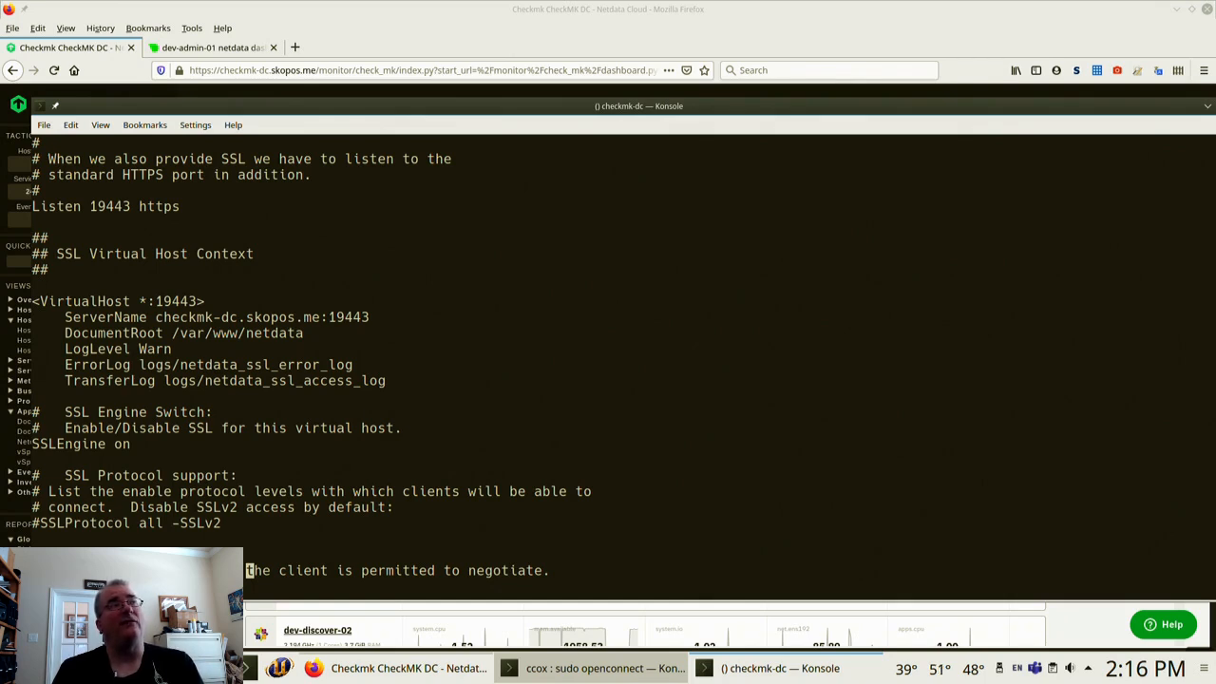
{"action": "key", "text": "Down"}
{"action": "key", "text": "Down"}
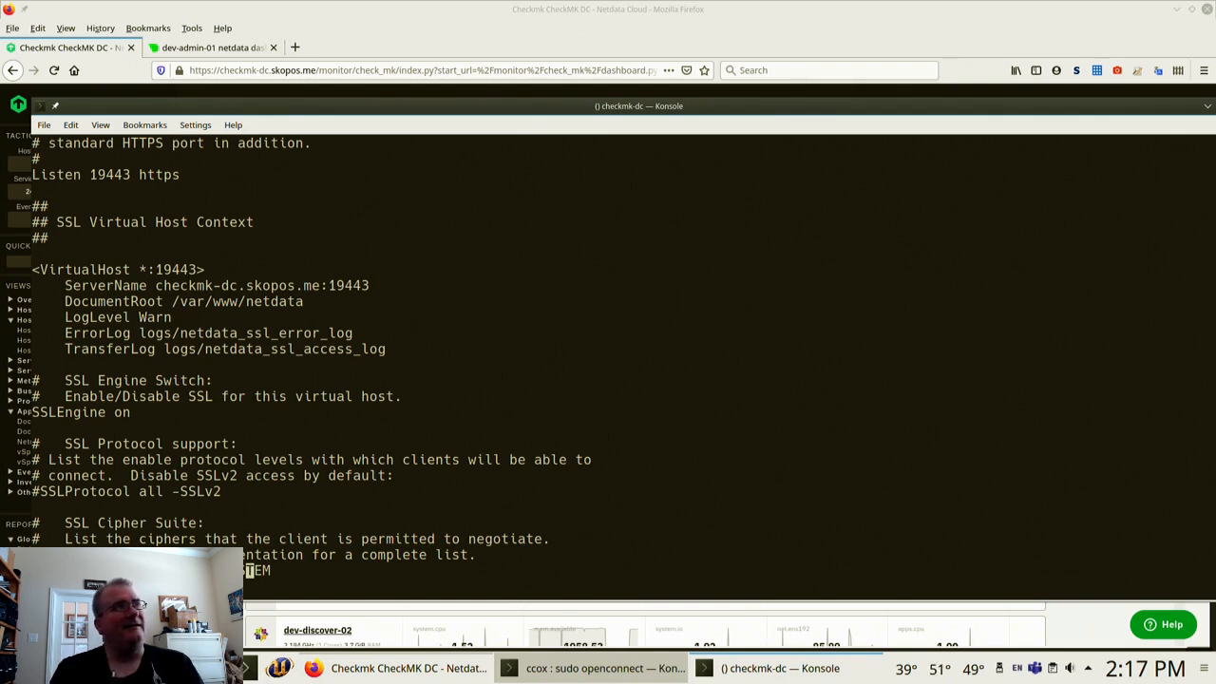
{"action": "key", "text": "Up"}
{"action": "key", "text": "Up"}
{"action": "key", "text": "Up"}
{"action": "key", "text": "Up"}
{"action": "key", "text": "Up"}
{"action": "key", "text": "Up"}
{"action": "key", "text": "Up"}
{"action": "key", "text": "Up"}
{"action": "key", "text": "Up"}
{"action": "key", "text": "Up"}
{"action": "key", "text": "Up"}
{"action": "key", "text": "Up"}
{"action": "key", "text": "Up"}
{"action": "key", "text": "Up"}
{"action": "key", "text": "Up"}
{"action": "key", "text": "Up"}
{"action": "key", "text": "Up"}
{"action": "key", "text": "Up"}
{"action": "key", "text": "Up"}
{"action": "key", "text": "Up"}
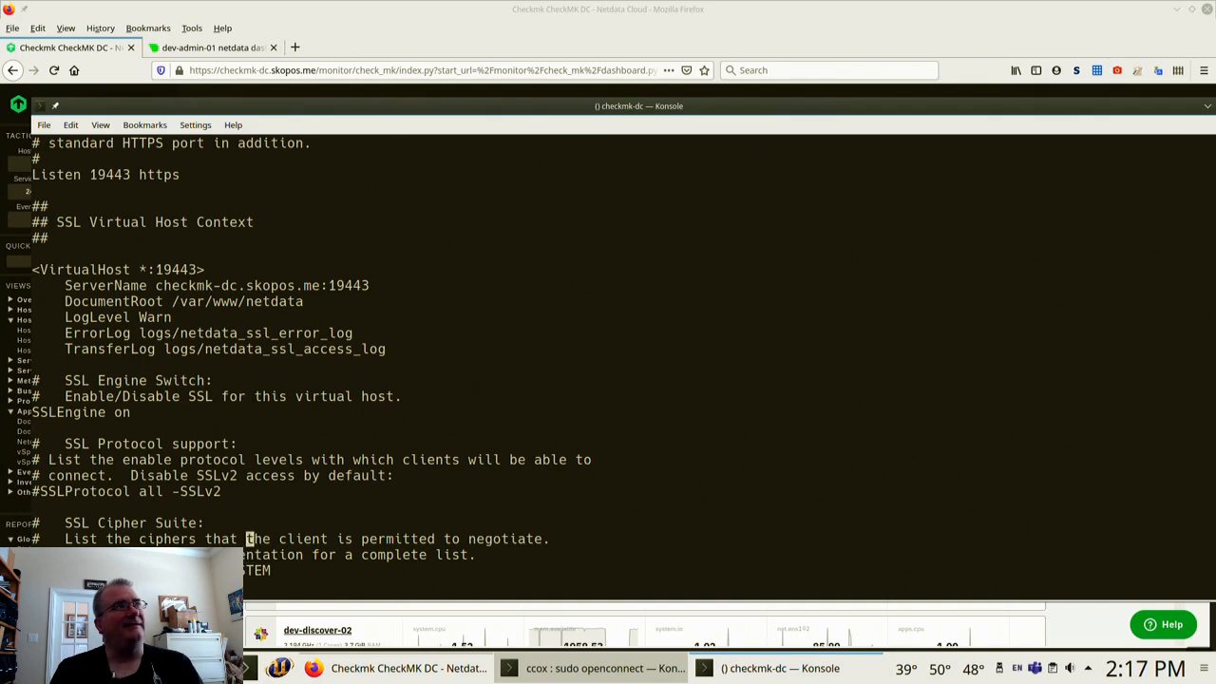
{"action": "key", "text": "Up"}
{"action": "key", "text": "Up"}
{"action": "key", "text": "Up"}
{"action": "key", "text": "Up"}
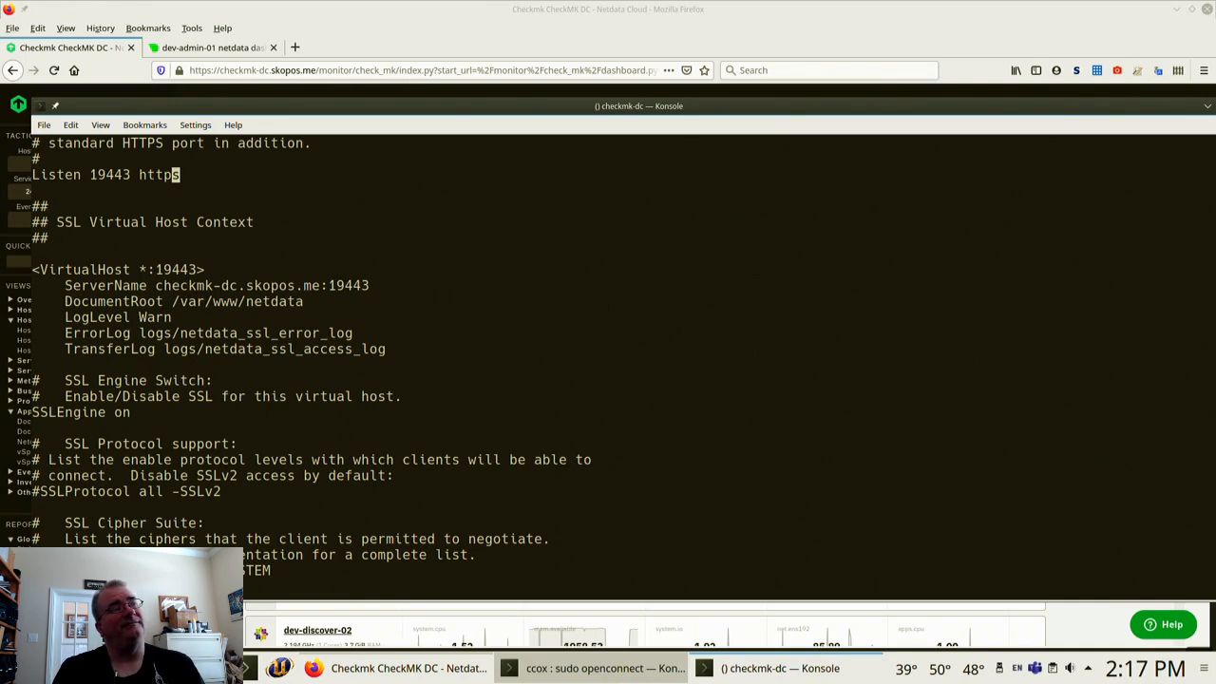
Review the port 19443 virtual host's ServerName, DocumentRoot, log settings and SSLEngine directive
{"action": "key", "text": "Down"}
{"action": "key", "text": "Down"}
{"action": "key", "text": "Down"}
{"action": "key", "text": "Down"}
{"action": "key", "text": "Down"}
{"action": "key", "text": "Down"}
{"action": "key", "text": "Down"}
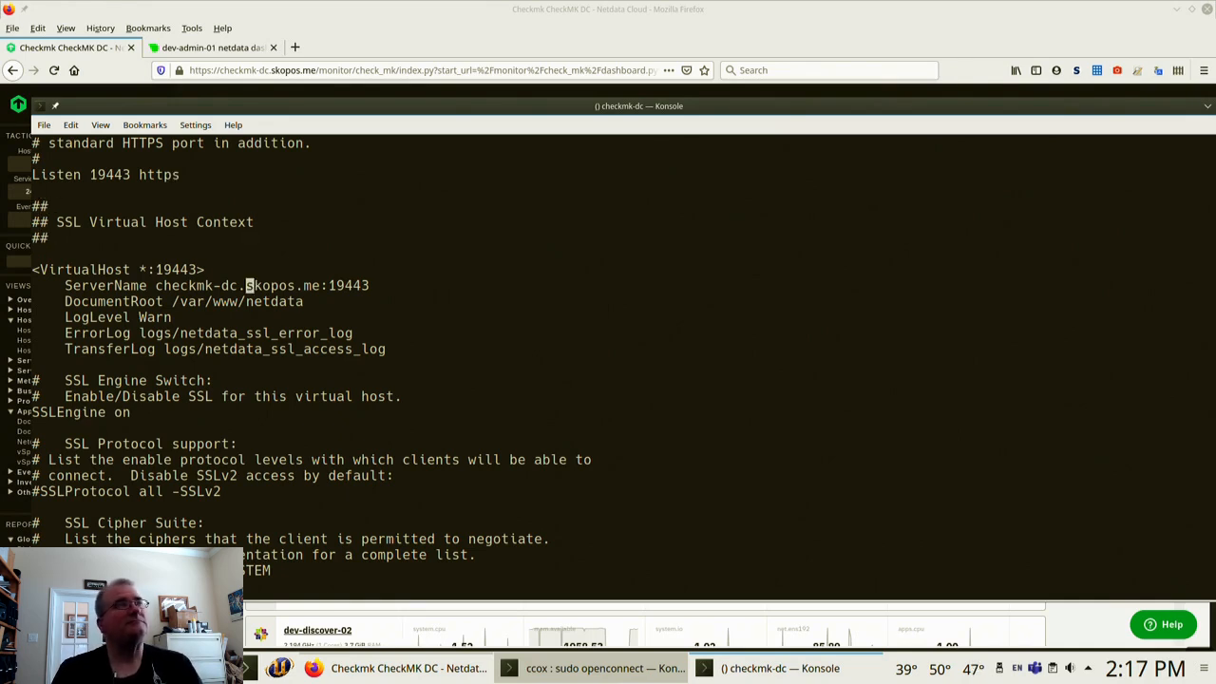
{"action": "key", "text": "Down"}
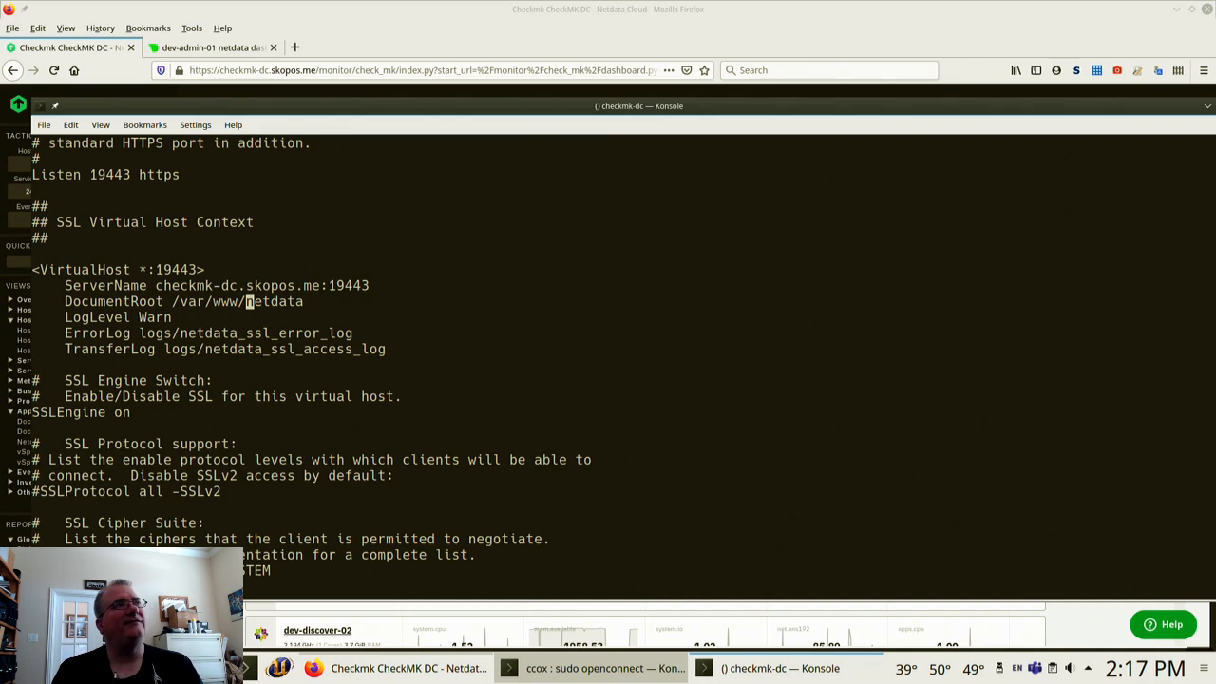
{"action": "key", "text": "Down"}
{"action": "key", "text": "Down"}
{"action": "key", "text": "Down"}
{"action": "key", "text": "Down"}
{"action": "key", "text": "Down"}
{"action": "key", "text": "Down"}
{"action": "key", "text": "Down"}
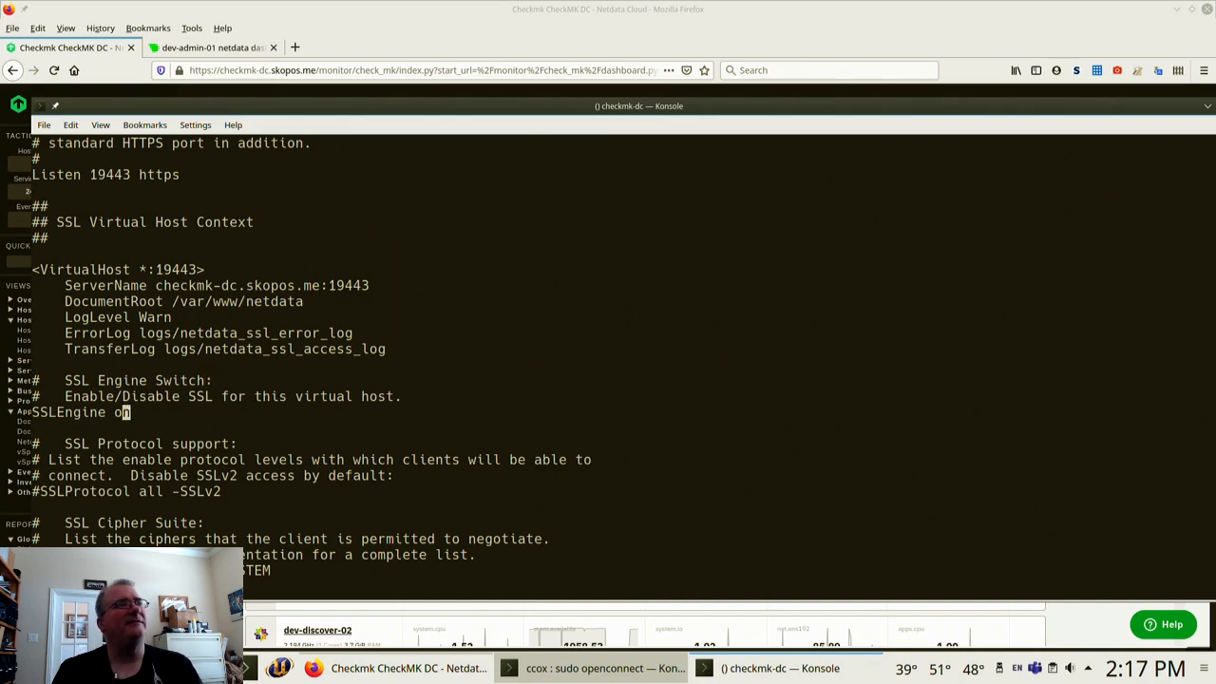
Review the SSL protocol and cipher suite sections of the virtual host configuration
{"action": "key", "text": "Down"}
{"action": "key", "text": "Down"}
{"action": "key", "text": "Down"}
{"action": "key", "text": "Down"}
{"action": "key", "text": "Down"}
{"action": "key", "text": "Down"}
{"action": "key", "text": "Down"}
{"action": "key", "text": "Down"}
{"action": "key", "text": "Down"}
{"action": "key", "text": "Down"}
{"action": "key", "text": "Down"}
{"action": "key", "text": "Down"}
{"action": "key", "text": "Down"}
{"action": "key", "text": "Down"}
{"action": "key", "text": "Down"}
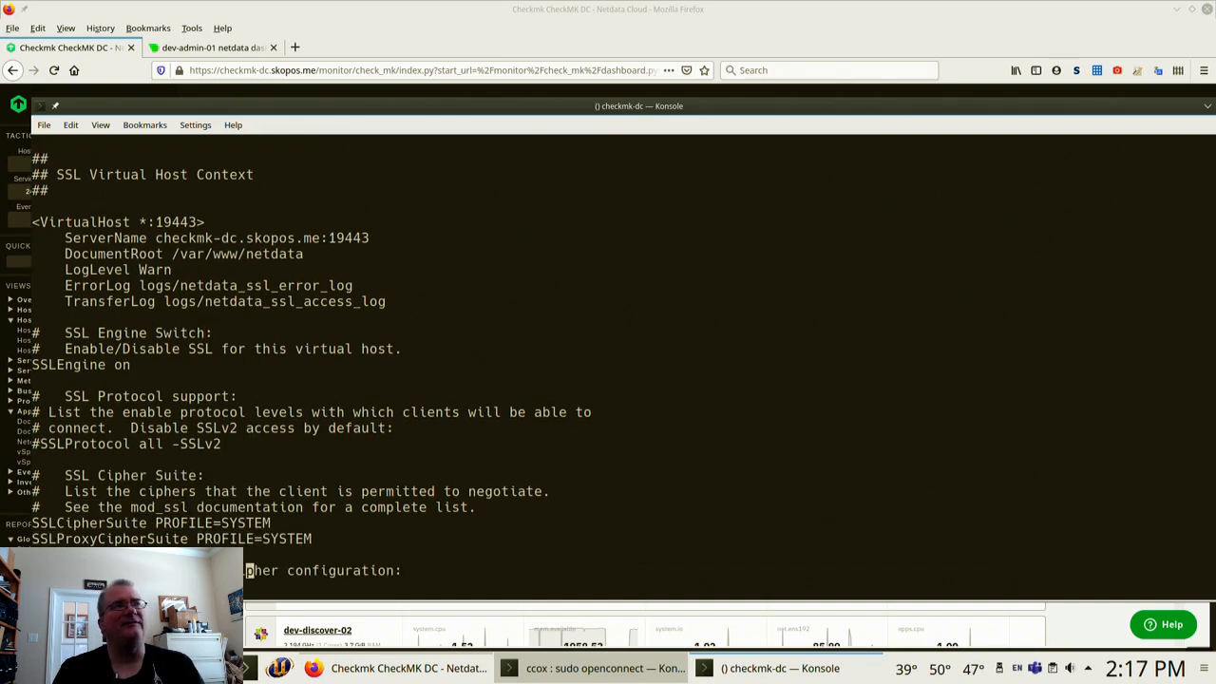
{"action": "key", "text": "Down"}
{"action": "key", "text": "Down"}
{"action": "key", "text": "Down"}
{"action": "key", "text": "Down"}
{"action": "key", "text": "Down"}
{"action": "key", "text": "Down"}
{"action": "key", "text": "Down"}
{"action": "key", "text": "Down"}
{"action": "key", "text": "Down"}
{"action": "key", "text": "Down"}
{"action": "key", "text": "Down"}
{"action": "key", "text": "Down"}
{"action": "key", "text": "Down"}
{"action": "key", "text": "Down"}
{"action": "key", "text": "Down"}
{"action": "key", "text": "Down"}
{"action": "key", "text": "Down"}
{"action": "key", "text": "Down"}
{"action": "key", "text": "Down"}
{"action": "key", "text": "Down"}
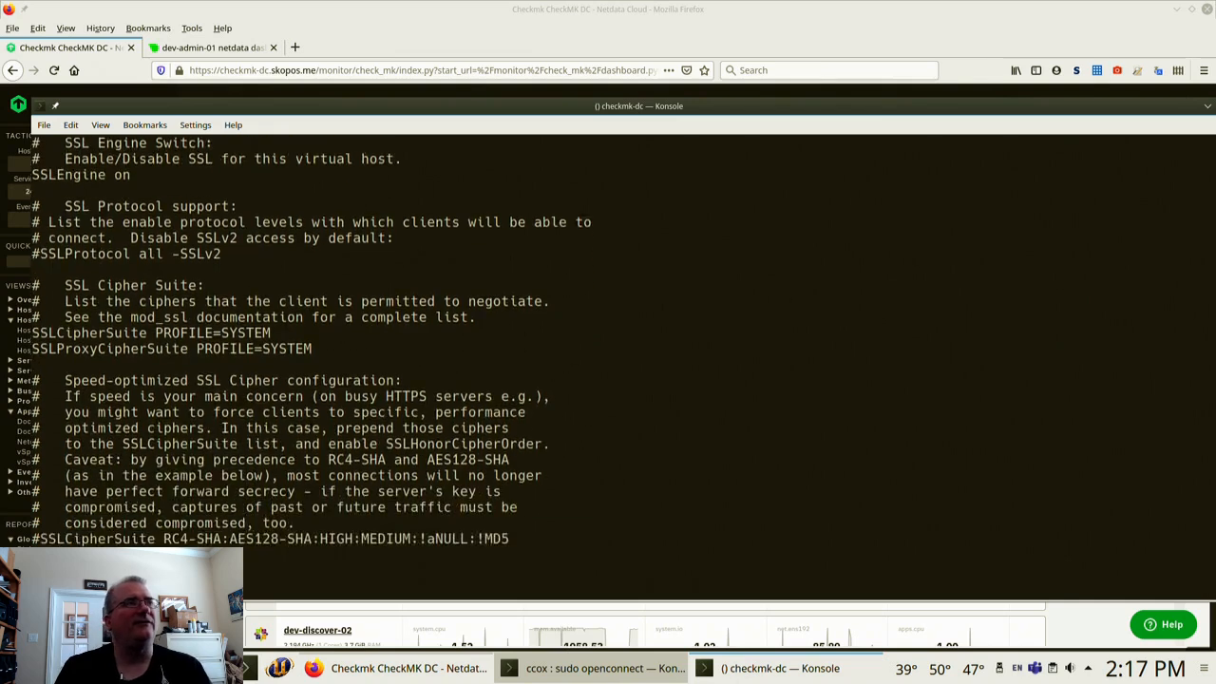
Examine the server certificate, private key and certificate chain file directives in the virtual host
{"action": "key", "text": "Down"}
{"action": "key", "text": "Down"}
{"action": "key", "text": "Down"}
{"action": "key", "text": "Down"}
{"action": "key", "text": "Down"}
{"action": "key", "text": "Down"}
{"action": "key", "text": "Down"}
{"action": "key", "text": "Down"}
{"action": "key", "text": "Down"}
{"action": "key", "text": "Down"}
{"action": "key", "text": "Down"}
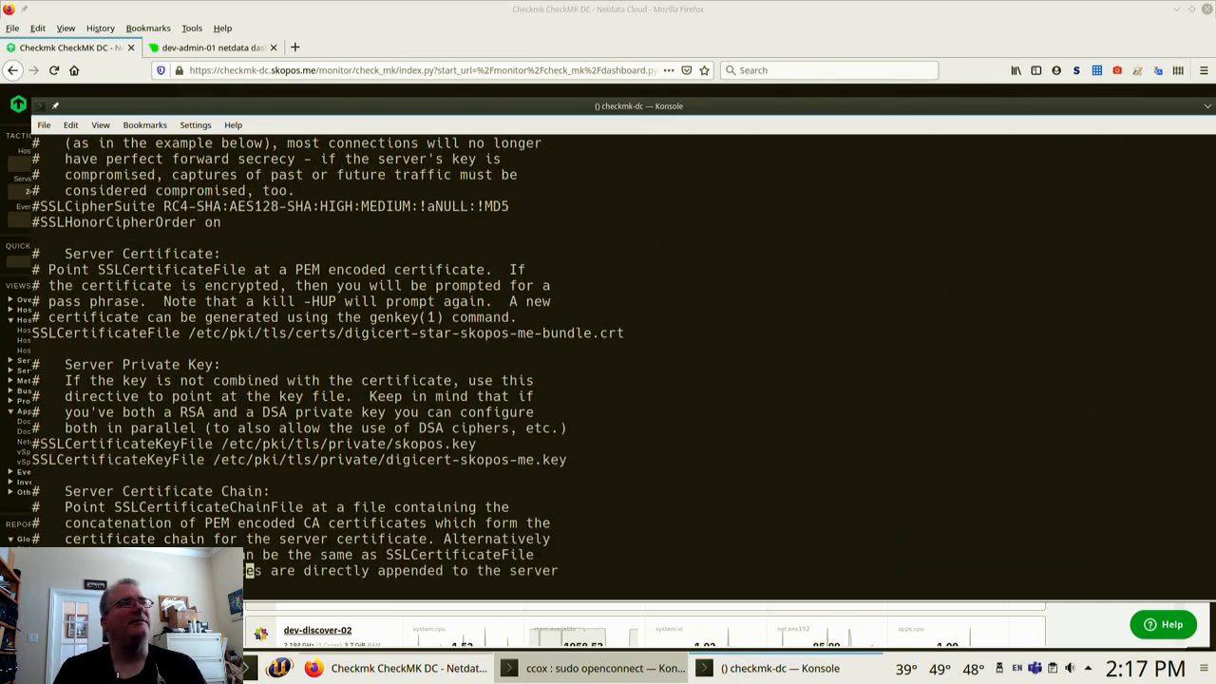
{"action": "key", "text": "Down"}
{"action": "key", "text": "Down"}
{"action": "key", "text": "Down"}
{"action": "key", "text": "Down"}
{"action": "key", "text": "Down"}
{"action": "key", "text": "Down"}
{"action": "key", "text": "Down"}
{"action": "key", "text": "Down"}
{"action": "key", "text": "Down"}
{"action": "key", "text": "Down"}
{"action": "key", "text": "Down"}
{"action": "key", "text": "Down"}
{"action": "key", "text": "Down"}
{"action": "key", "text": "Down"}
{"action": "key", "text": "Down"}
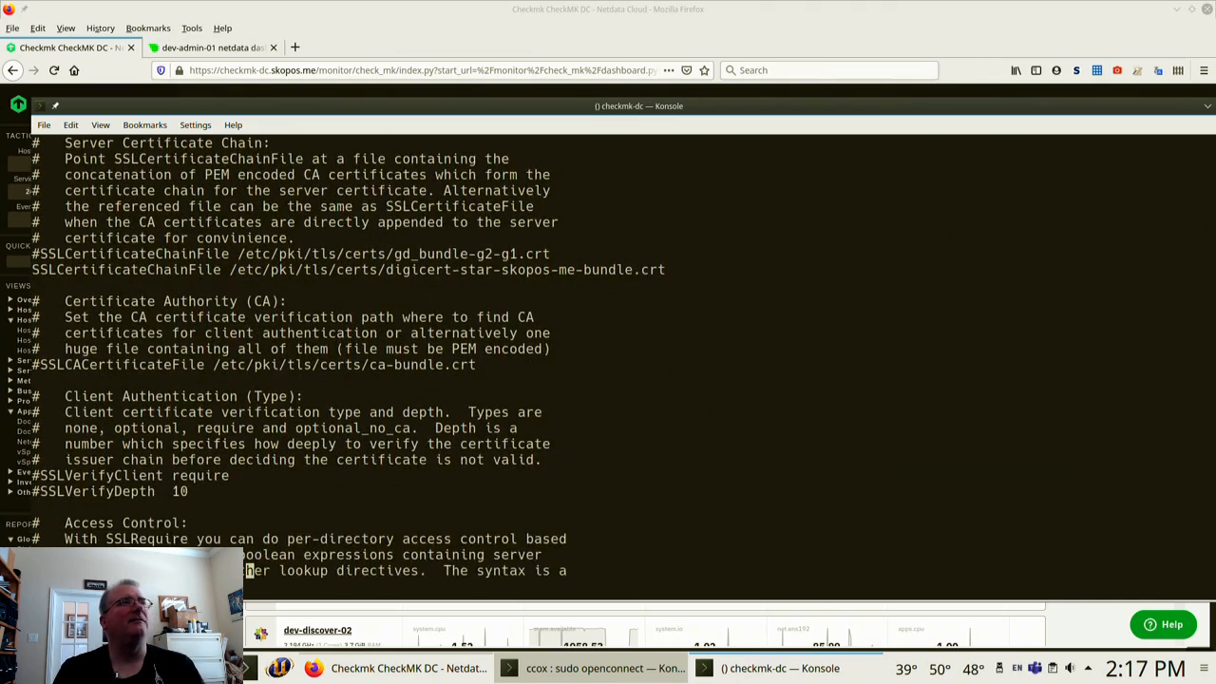
Read through the client authentication, access control and SSLOptions sections of the virtual host configuration
{"action": "key", "text": "Down"}
{"action": "key", "text": "Down"}
{"action": "key", "text": "Down"}
{"action": "key", "text": "Down"}
{"action": "key", "text": "Down"}
{"action": "key", "text": "Down"}
{"action": "key", "text": "Down"}
{"action": "key", "text": "Down"}
{"action": "key", "text": "Down"}
{"action": "key", "text": "Down"}
{"action": "key", "text": "Down"}
{"action": "key", "text": "Down"}
{"action": "key", "text": "Down"}
{"action": "key", "text": "Down"}
{"action": "key", "text": "Down"}
{"action": "key", "text": "Down"}
{"action": "key", "text": "Down"}
{"action": "key", "text": "Down"}
{"action": "key", "text": "Down"}
{"action": "key", "text": "Down"}
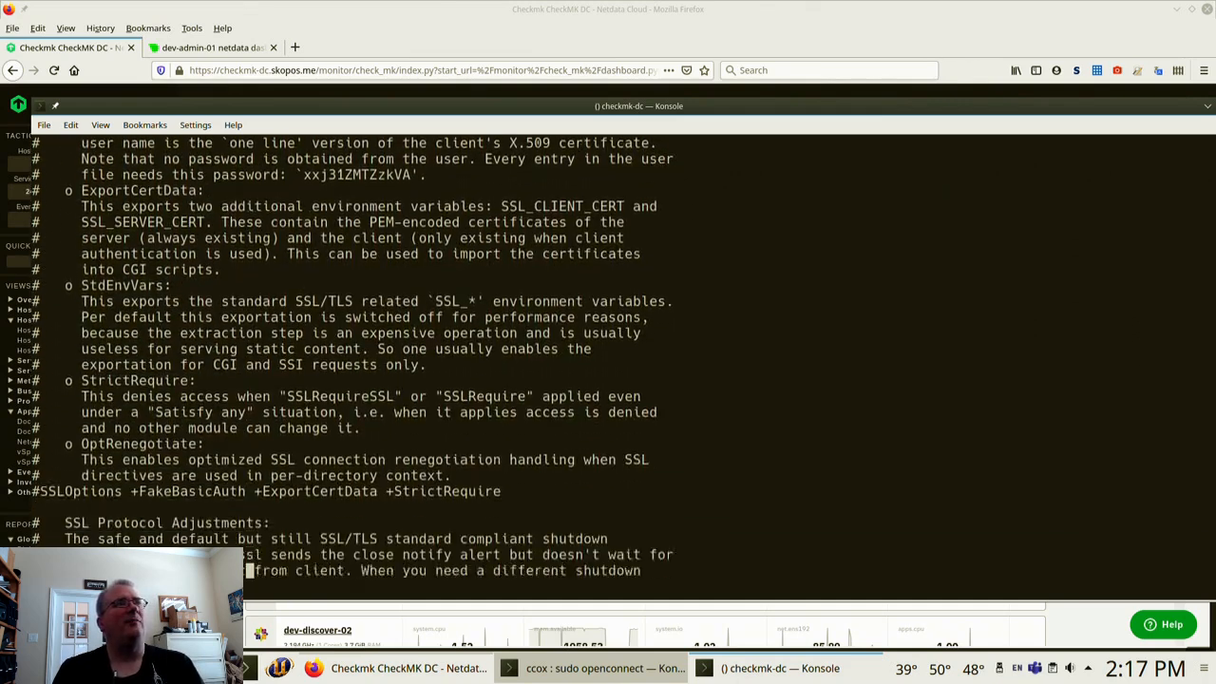
Review the SSL protocol adjustments, the BrowserMatch directive and the netdata_ssl_request_log CustomLog definition
{"action": "key", "text": "Down"}
{"action": "key", "text": "Down"}
{"action": "key", "text": "Down"}
{"action": "key", "text": "Down"}
{"action": "key", "text": "Down"}
{"action": "key", "text": "Down"}
{"action": "key", "text": "Down"}
{"action": "key", "text": "Down"}
{"action": "key", "text": "Down"}
{"action": "key", "text": "Down"}
{"action": "key", "text": "Down"}
{"action": "key", "text": "Down"}
{"action": "key", "text": "Down"}
{"action": "key", "text": "Down"}
{"action": "key", "text": "Down"}
{"action": "key", "text": "Down"}
{"action": "key", "text": "Down"}
{"action": "key", "text": "Down"}
{"action": "key", "text": "Down"}
{"action": "key", "text": "Down"}
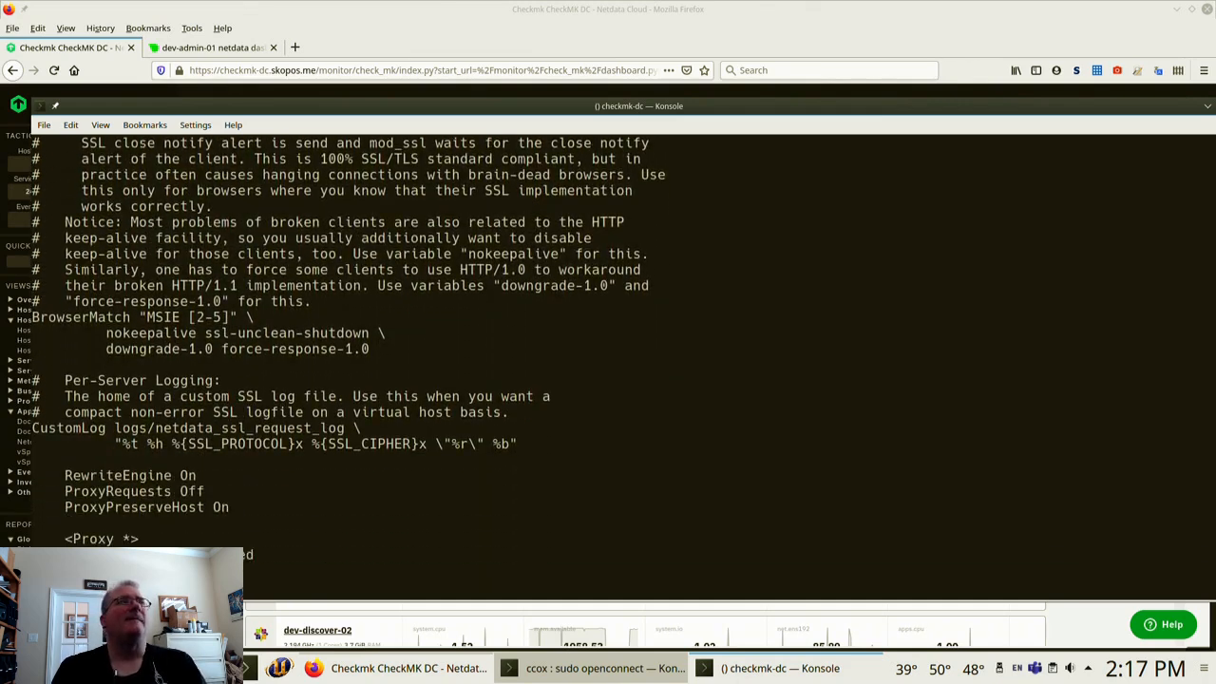
Examine the proxy access block, the ProxyPassMatch rule for port 19999 and the trailing-slash RewriteRule lines
{"action": "key", "text": "Down"}
{"action": "key", "text": "Down"}
{"action": "key", "text": "Down"}
{"action": "key", "text": "Down"}
{"action": "key", "text": "Down"}
{"action": "key", "text": "Down"}
{"action": "key", "text": "Down"}
{"action": "key", "text": "Down"}
{"action": "key", "text": "Down"}
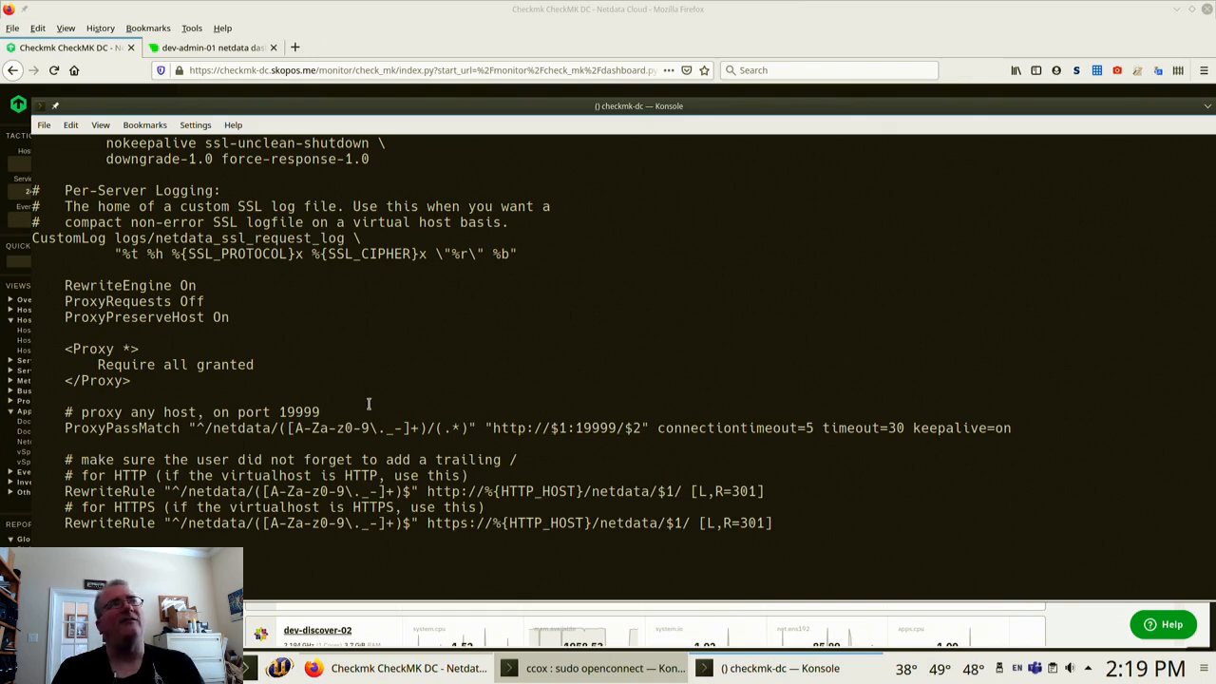
Switch back to Checkmk in Firefox and open the Global Settings of the WATO configuration
{"action": "left_click", "coordinate": [282, 18]}
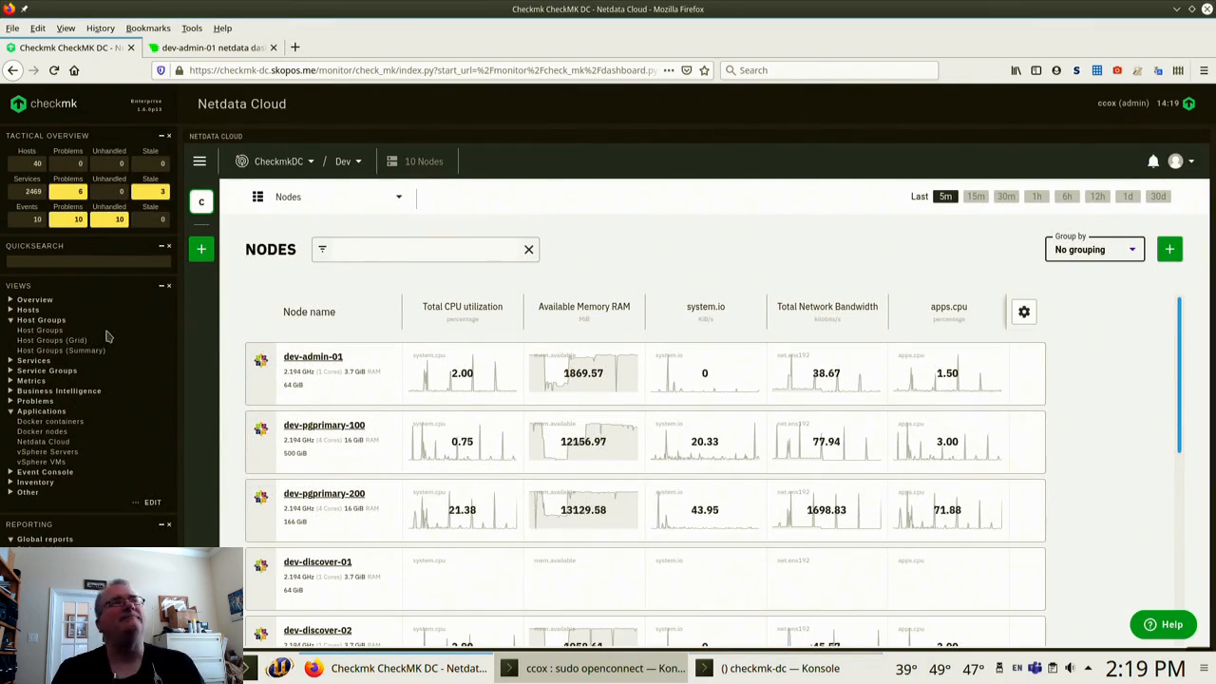
{"action": "scroll", "coordinate": [122, 415], "scroll_direction": "down", "scroll_amount": 3}
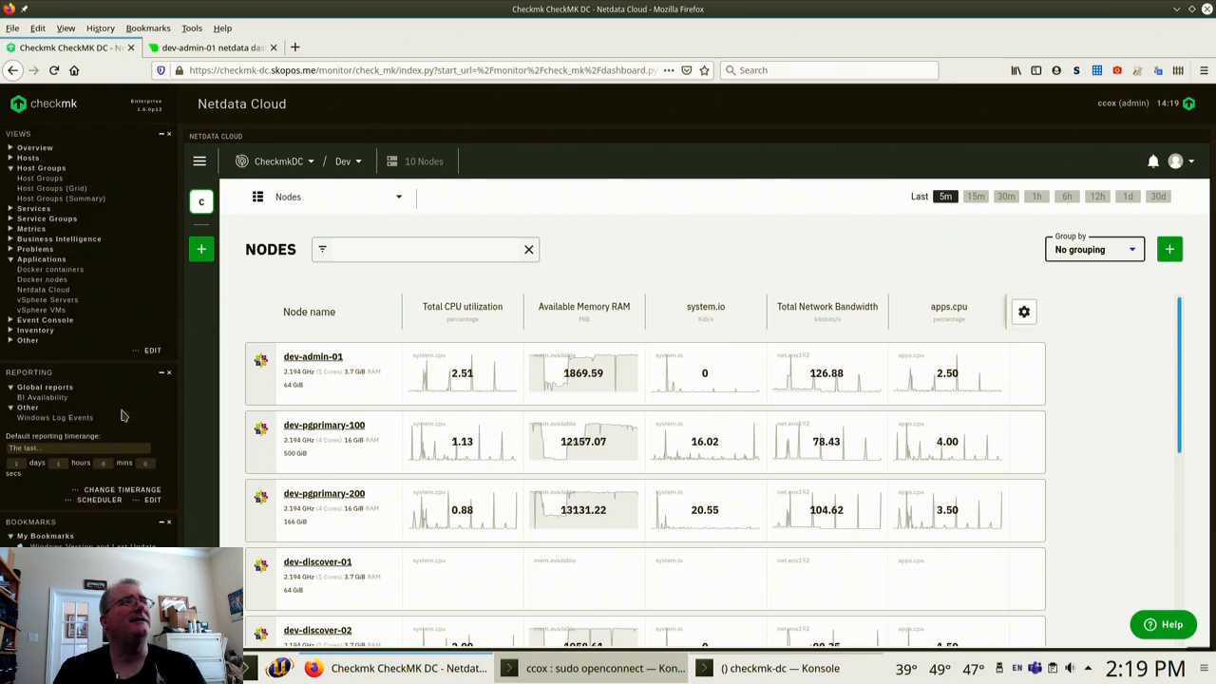
{"action": "scroll", "coordinate": [121, 415], "scroll_direction": "down", "scroll_amount": 5}
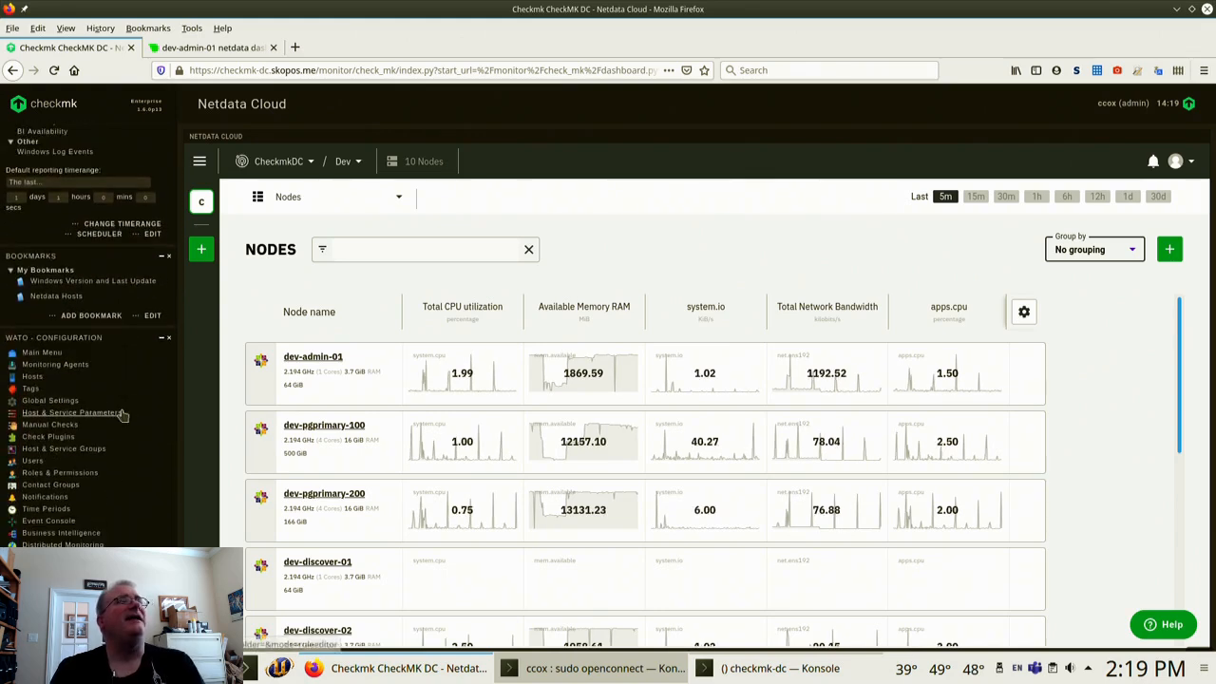
{"action": "scroll", "coordinate": [122, 415], "scroll_direction": "down", "scroll_amount": 4}
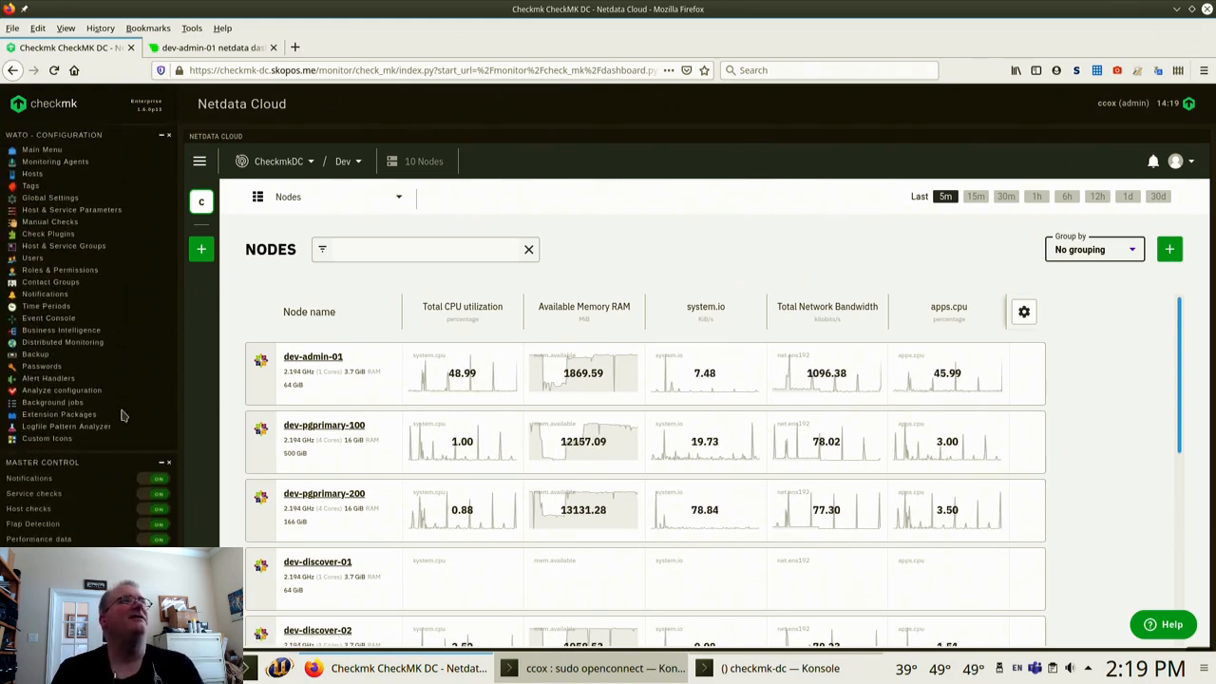
{"action": "scroll", "coordinate": [121, 415], "scroll_direction": "up", "scroll_amount": 1}
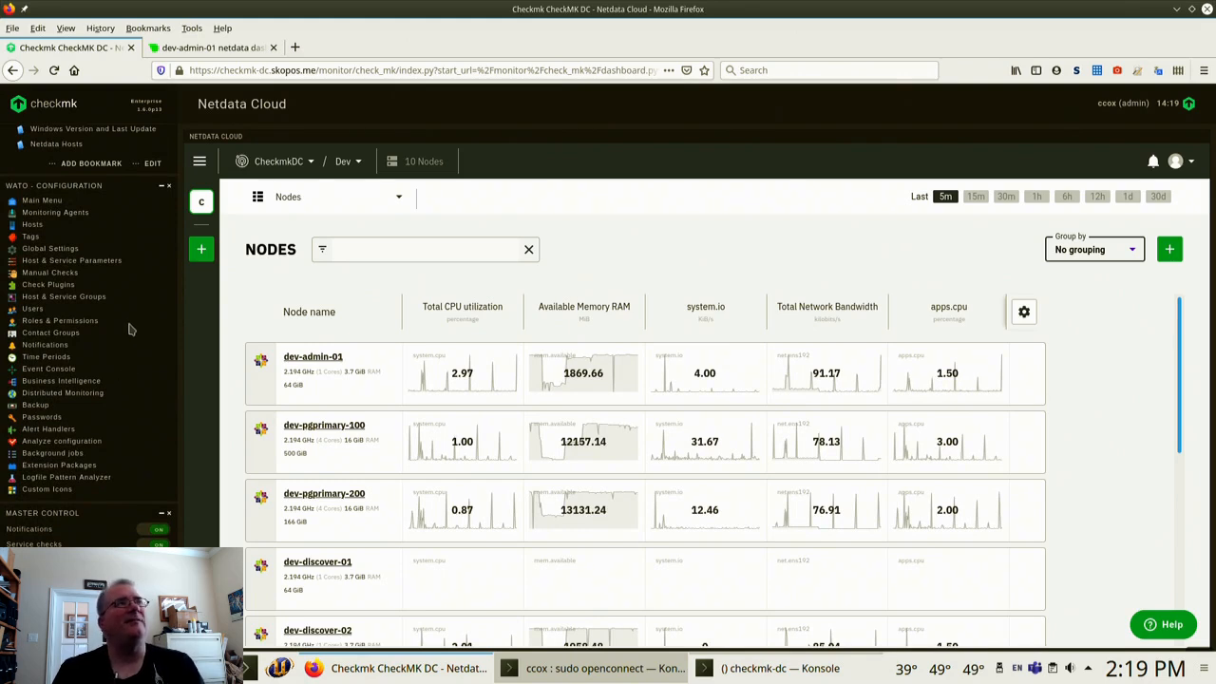
{"action": "left_click", "coordinate": [59, 250]}
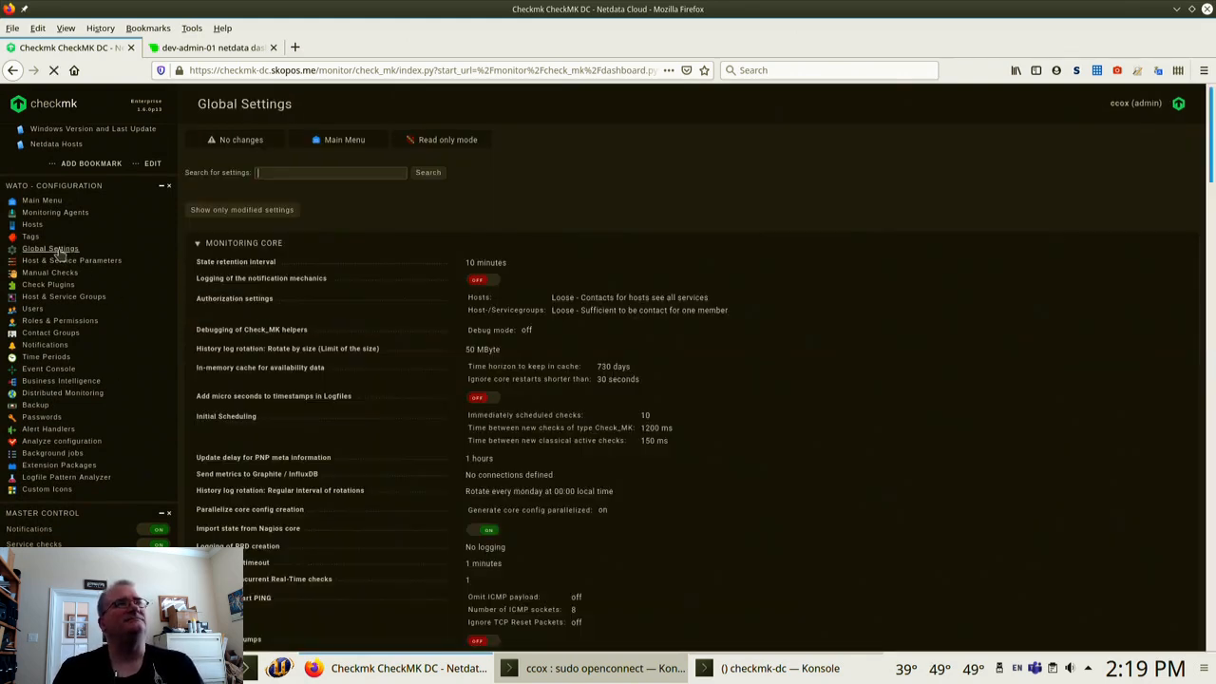
Search the global settings for "action" and open the Custom icons and actions setting
{"action": "left_click", "coordinate": [290, 177]}
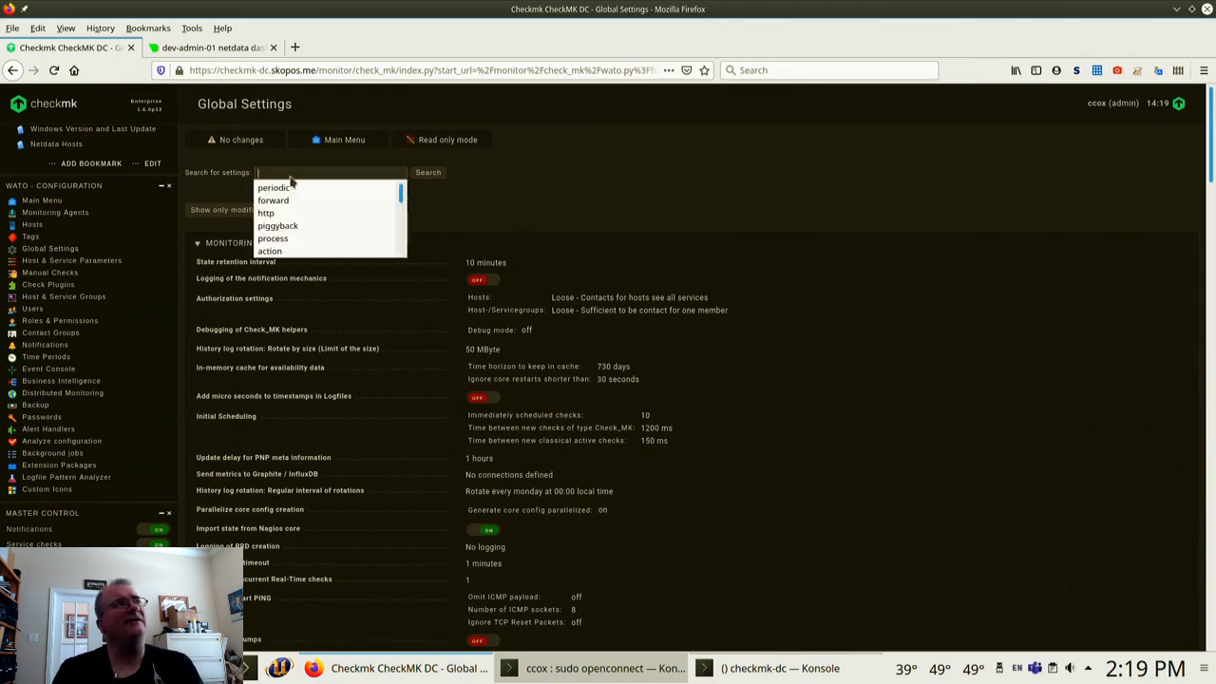
{"action": "type", "text": "action"}
{"action": "key", "text": "Return"}
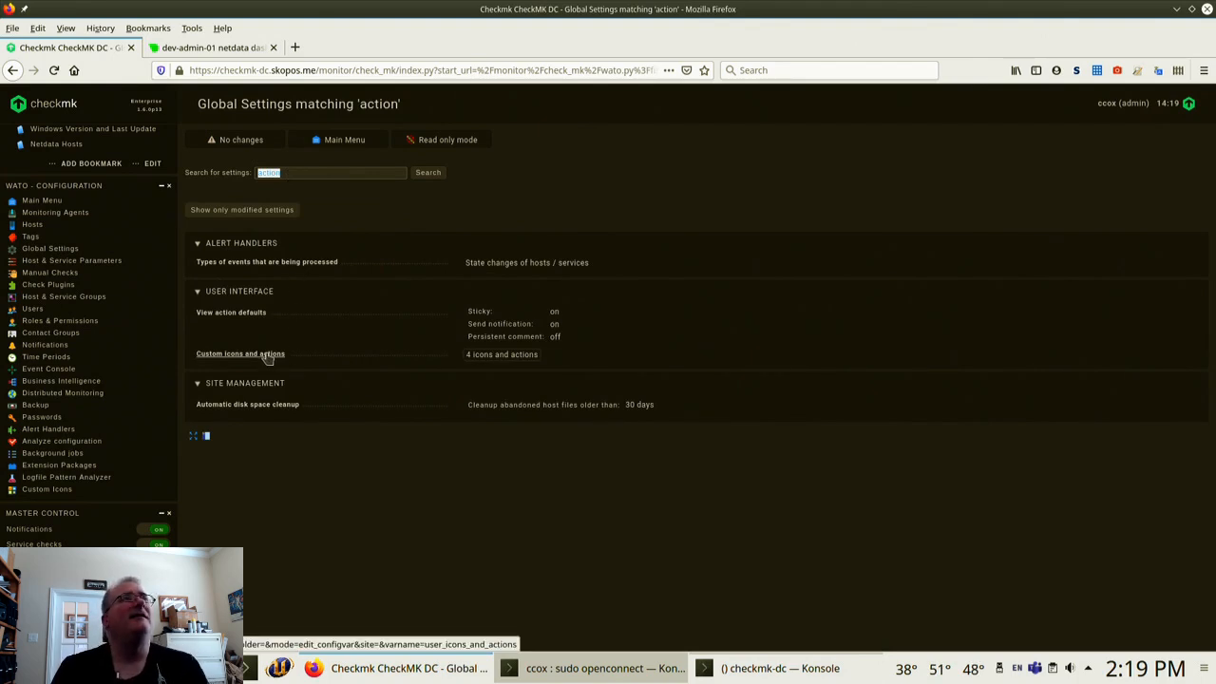
{"action": "left_click", "coordinate": [478, 355]}
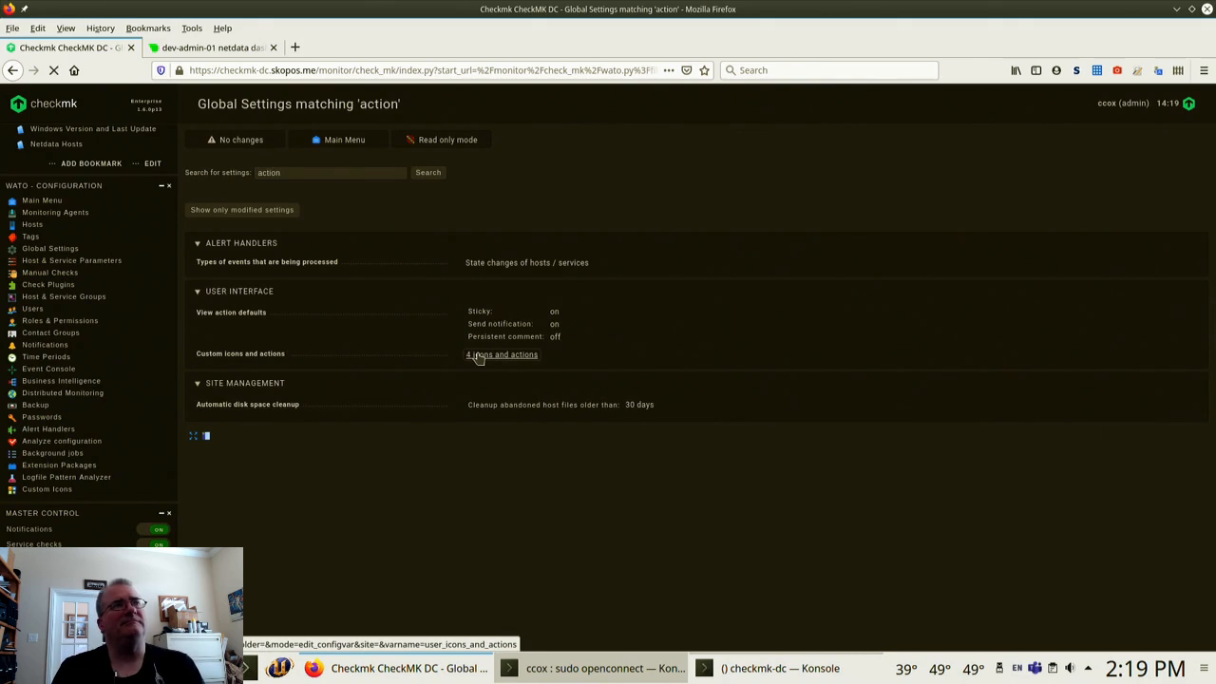
Review the custom action entries for Netdata, Remote Desktop and Software Inventory CSV
{"action": "scroll", "coordinate": [371, 369], "scroll_direction": "down", "scroll_amount": 10}
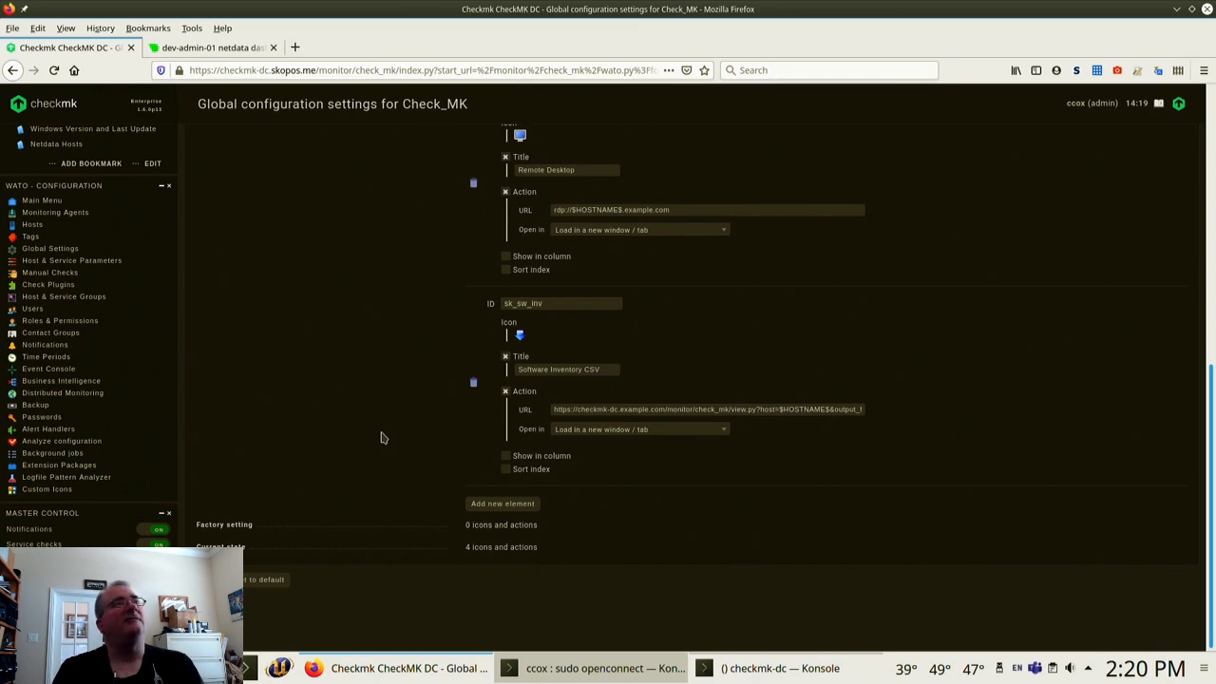
{"action": "scroll", "coordinate": [362, 473], "scroll_direction": "up", "scroll_amount": 8}
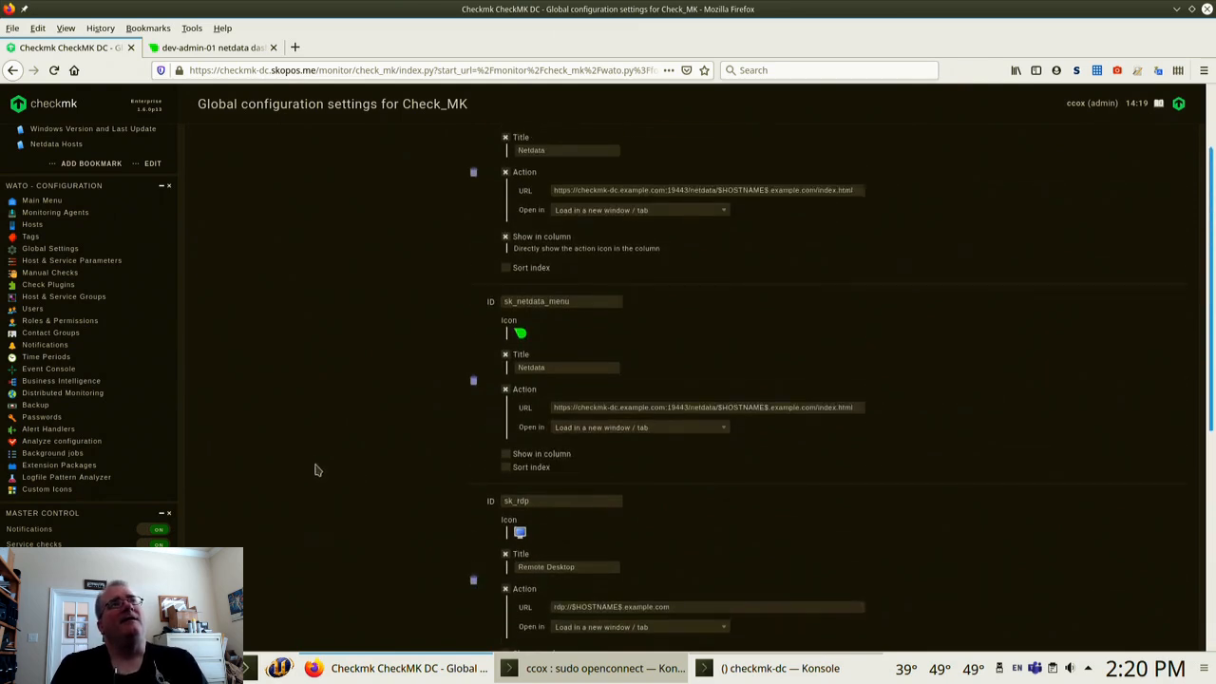
{"action": "scroll", "coordinate": [317, 469], "scroll_direction": "up", "scroll_amount": 3}
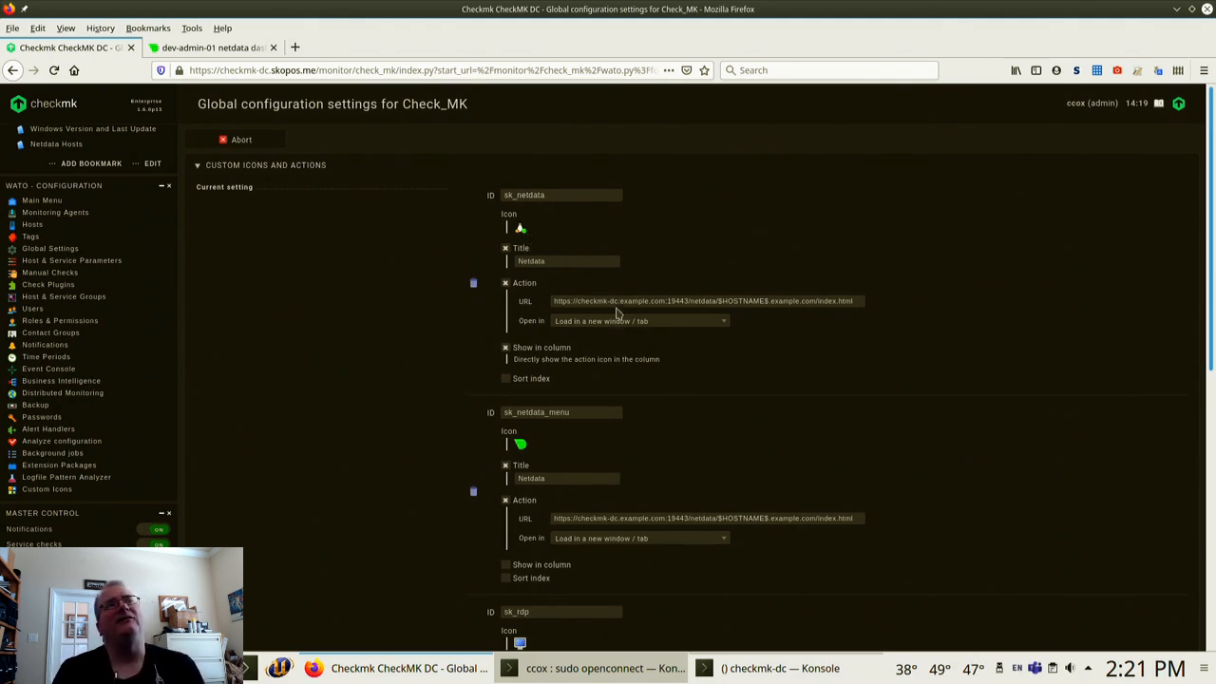
Examine the sk_netdata action URL from the proxy host and port through the $HOSTNAME$ macro and domain
{"action": "left_click", "coordinate": [614, 300]}
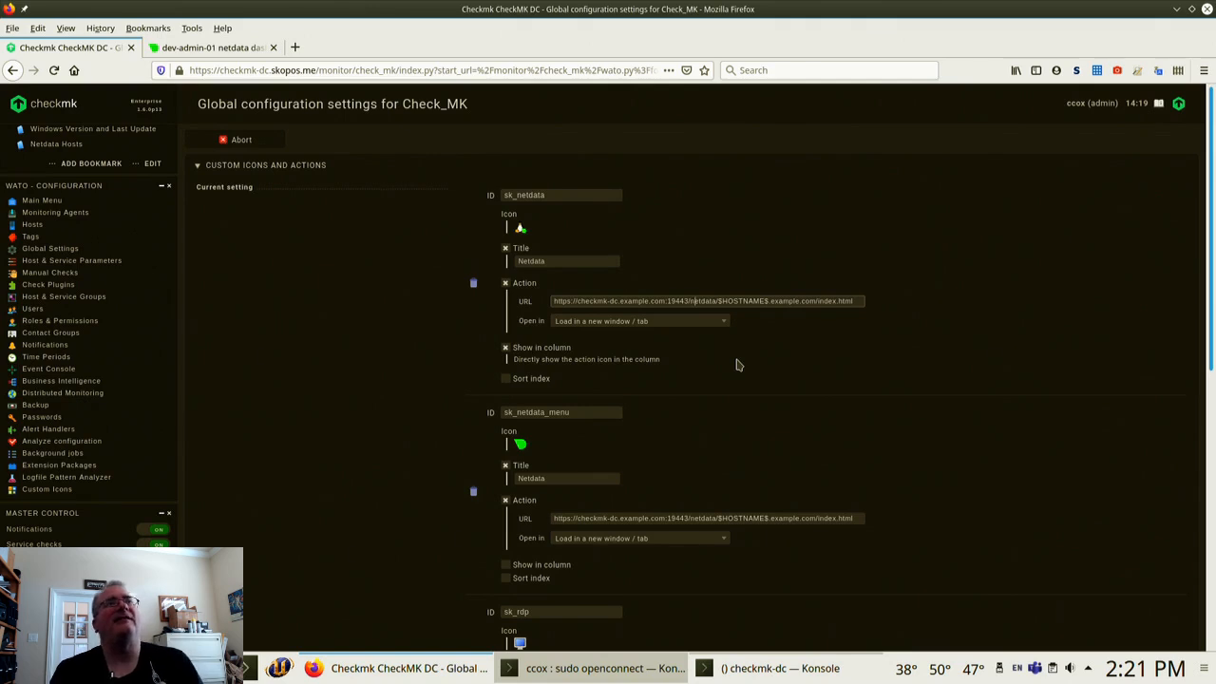
{"action": "key", "text": "Right"}
{"action": "key", "text": "Right"}
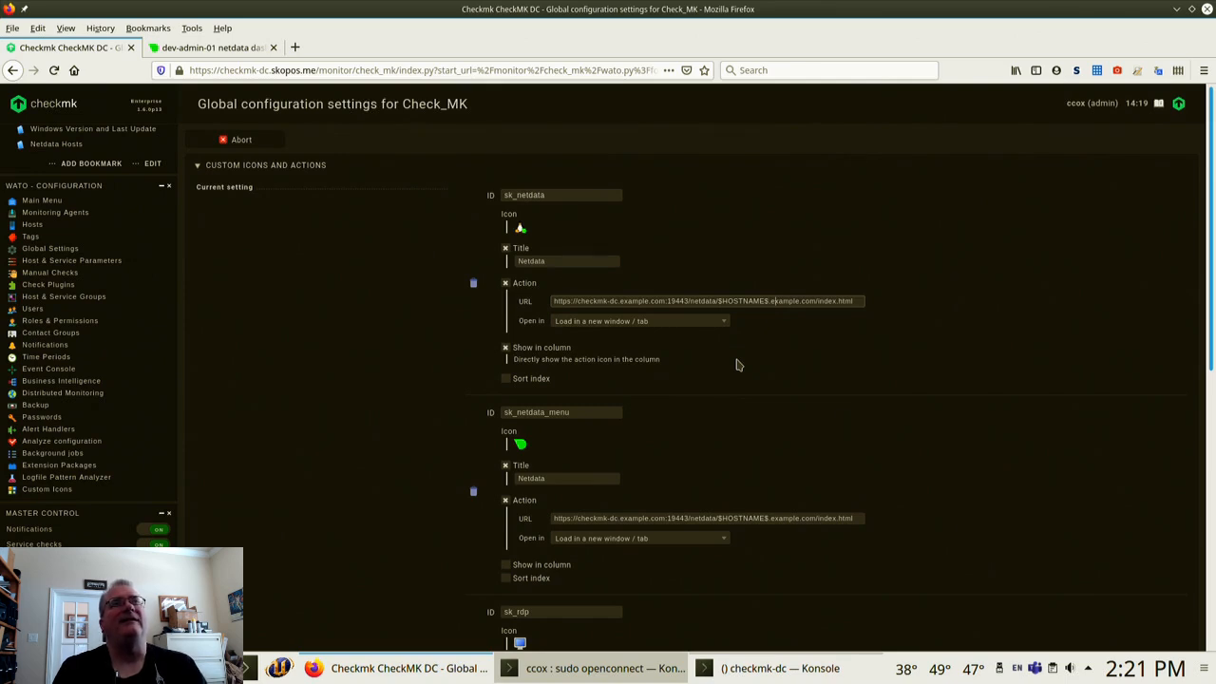
{"action": "key", "text": "Right"}
{"action": "key", "text": "Right"}
{"action": "key", "text": "Right"}
{"action": "key", "text": "Right"}
{"action": "key", "text": "Right"}
{"action": "key", "text": "Right"}
{"action": "key", "text": "Right"}
{"action": "key", "text": "Right"}
{"action": "key", "text": "Right"}
{"action": "key", "text": "Right"}
{"action": "key", "text": "Right"}
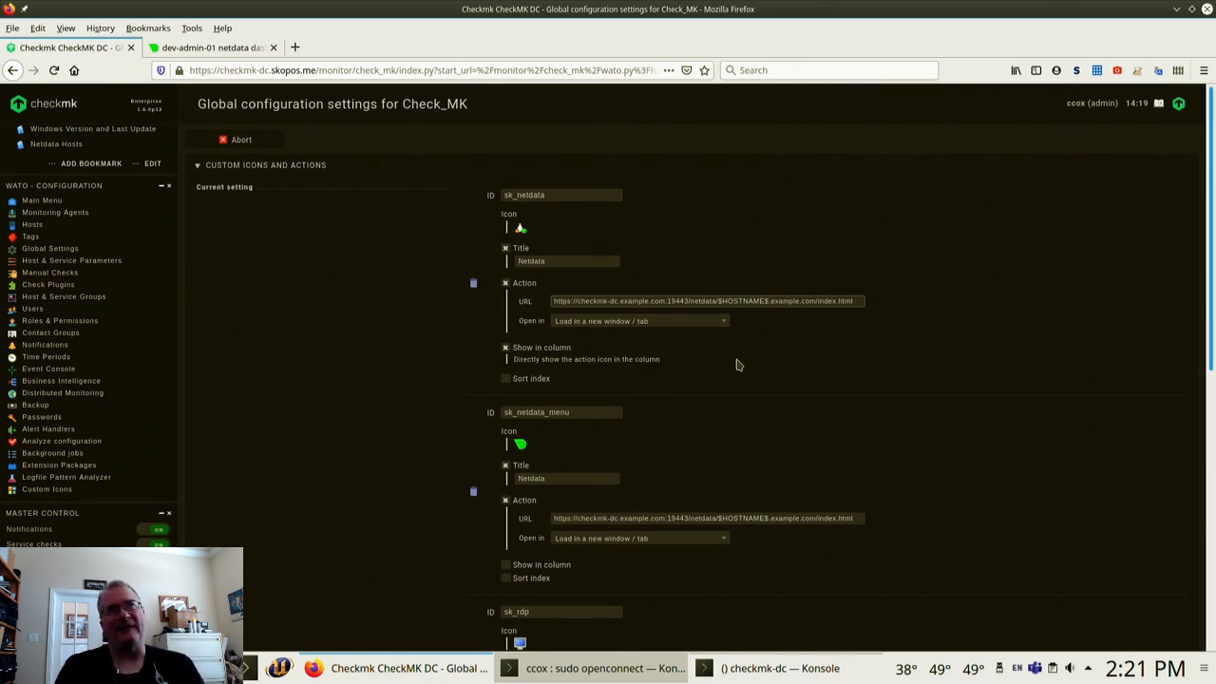
{"action": "key", "text": "Right"}
{"action": "key", "text": "Right"}
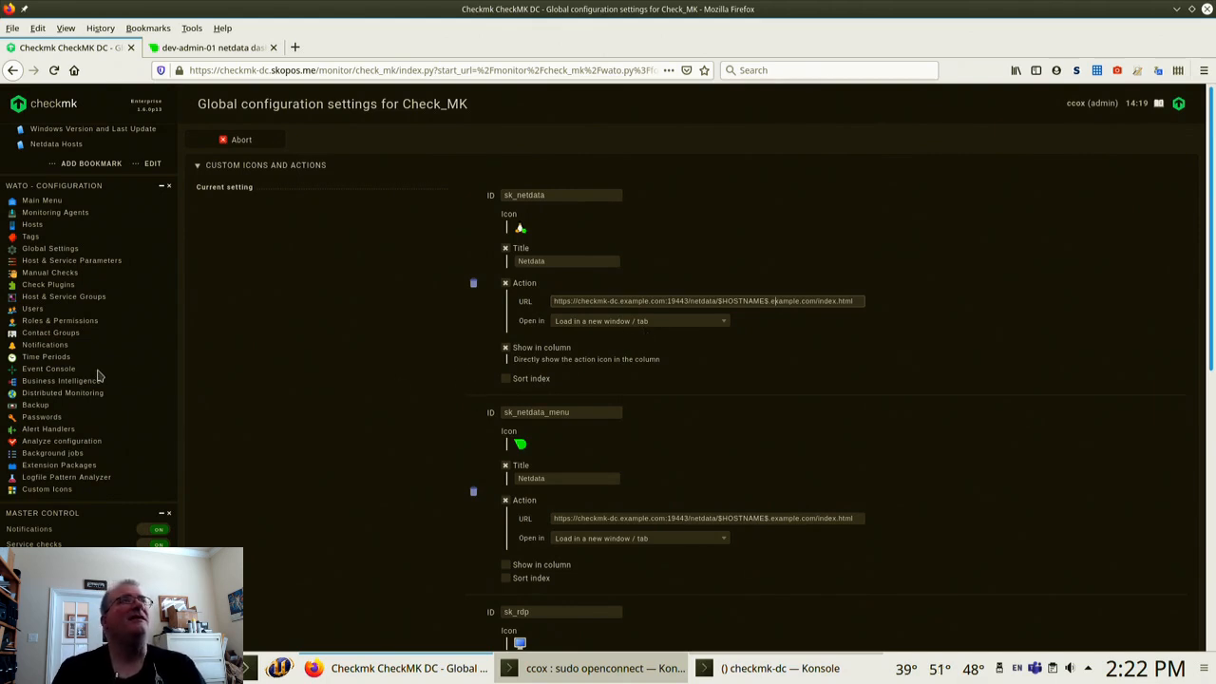
Search the host and service parameters for "action" and open the Custom icons or actions for hosts in status GUI ruleset
{"action": "left_click", "coordinate": [82, 262]}
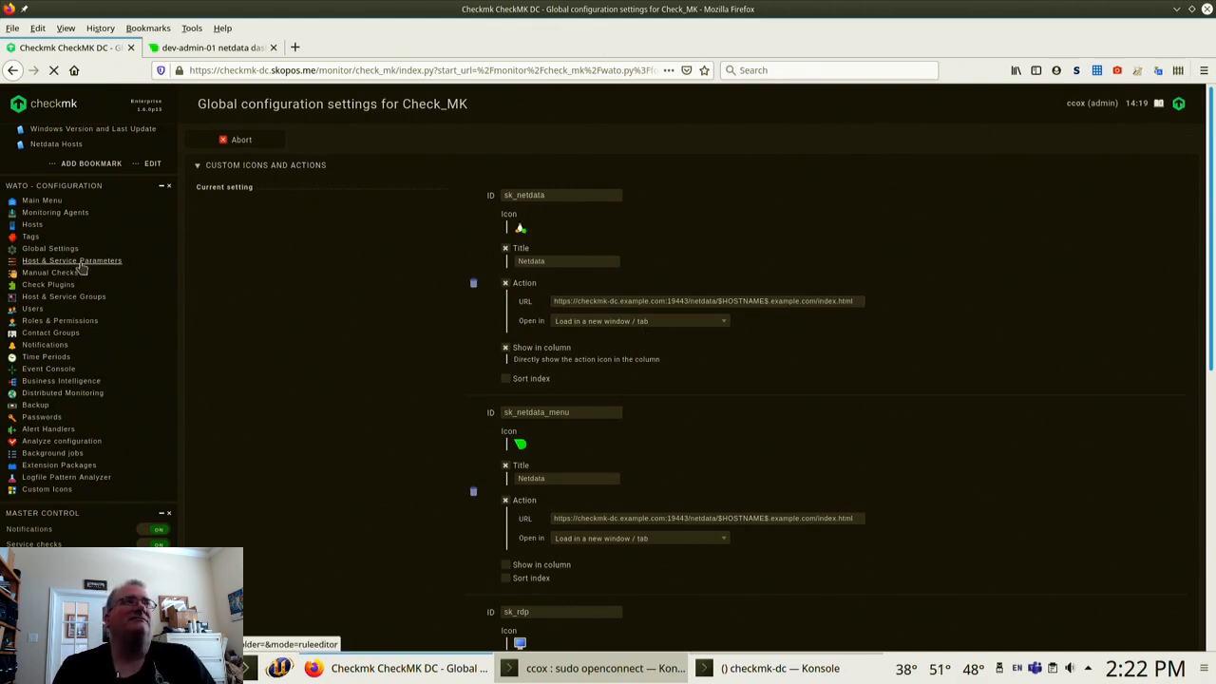
{"action": "left_click", "coordinate": [230, 174]}
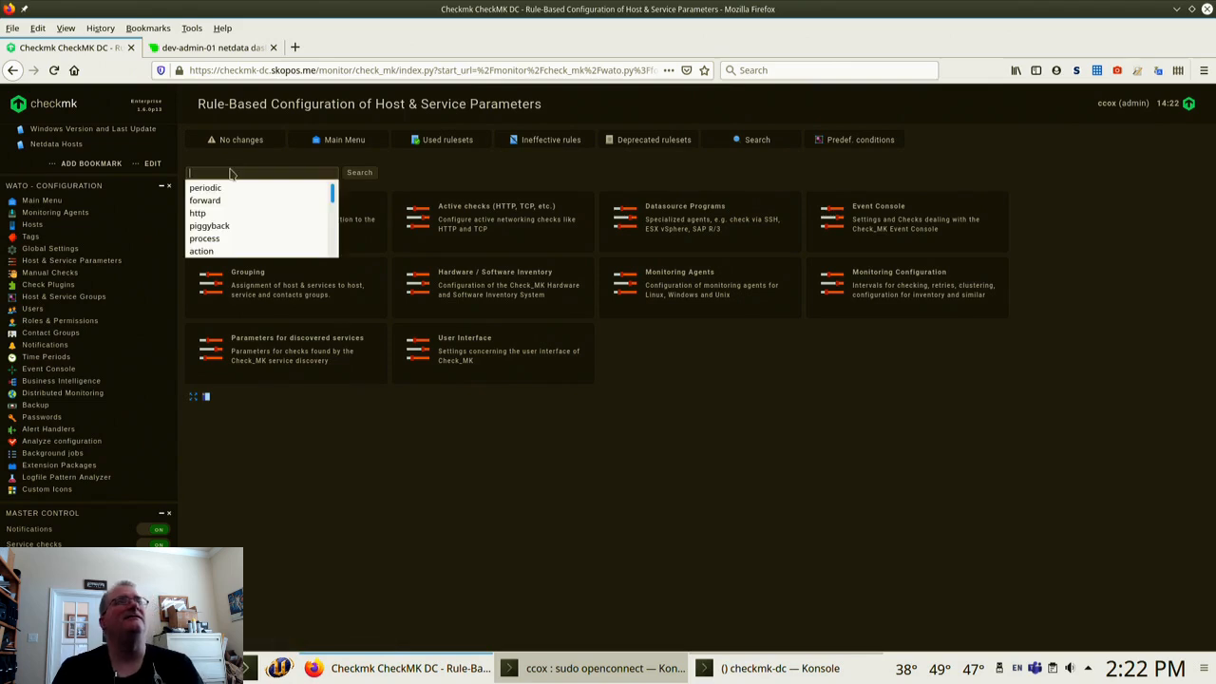
{"action": "type", "text": "action"}
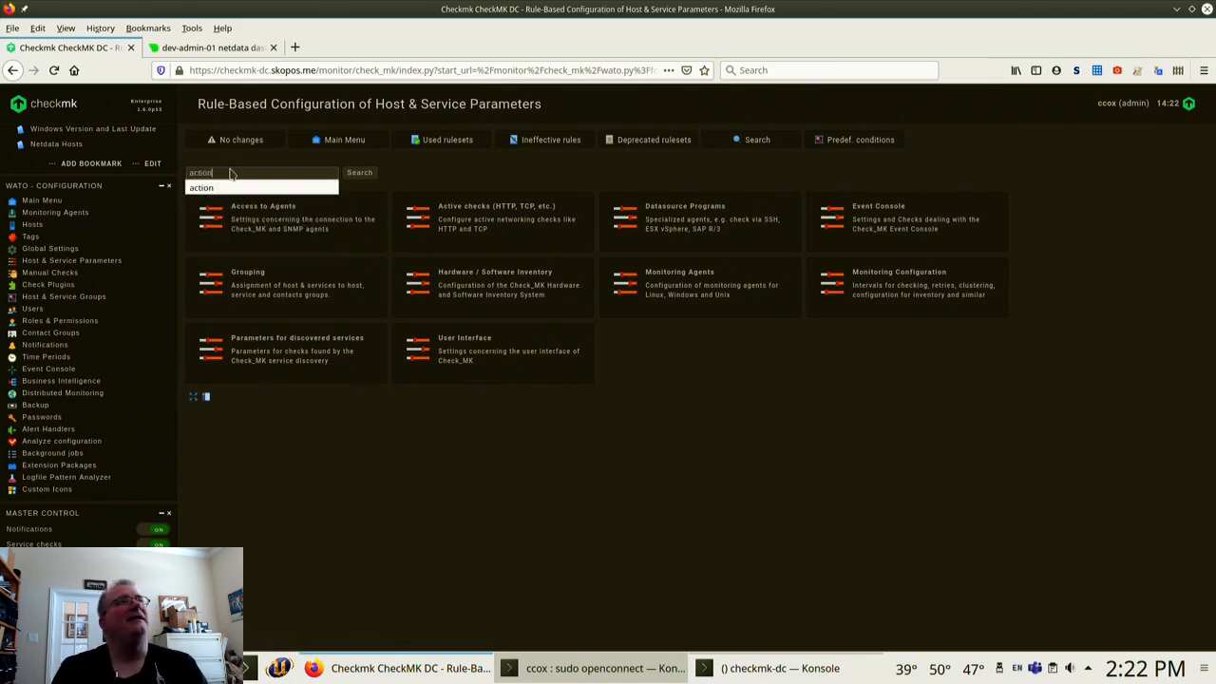
{"action": "key", "text": "Return"}
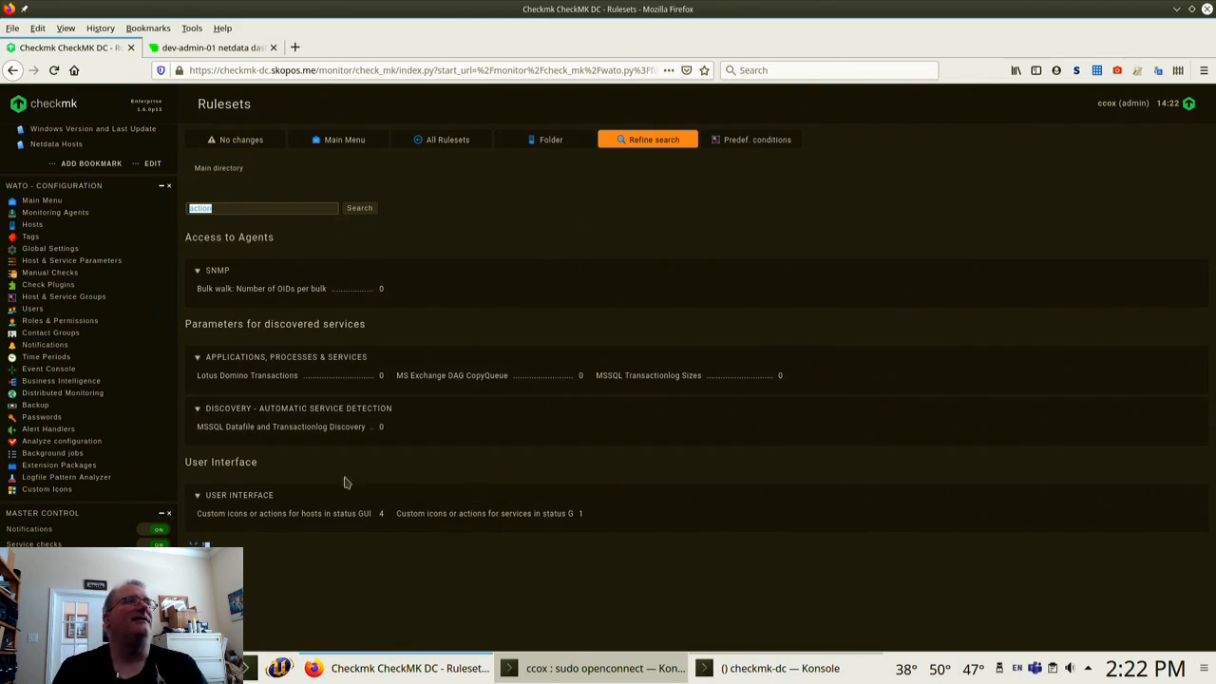
{"action": "left_click", "coordinate": [254, 514]}
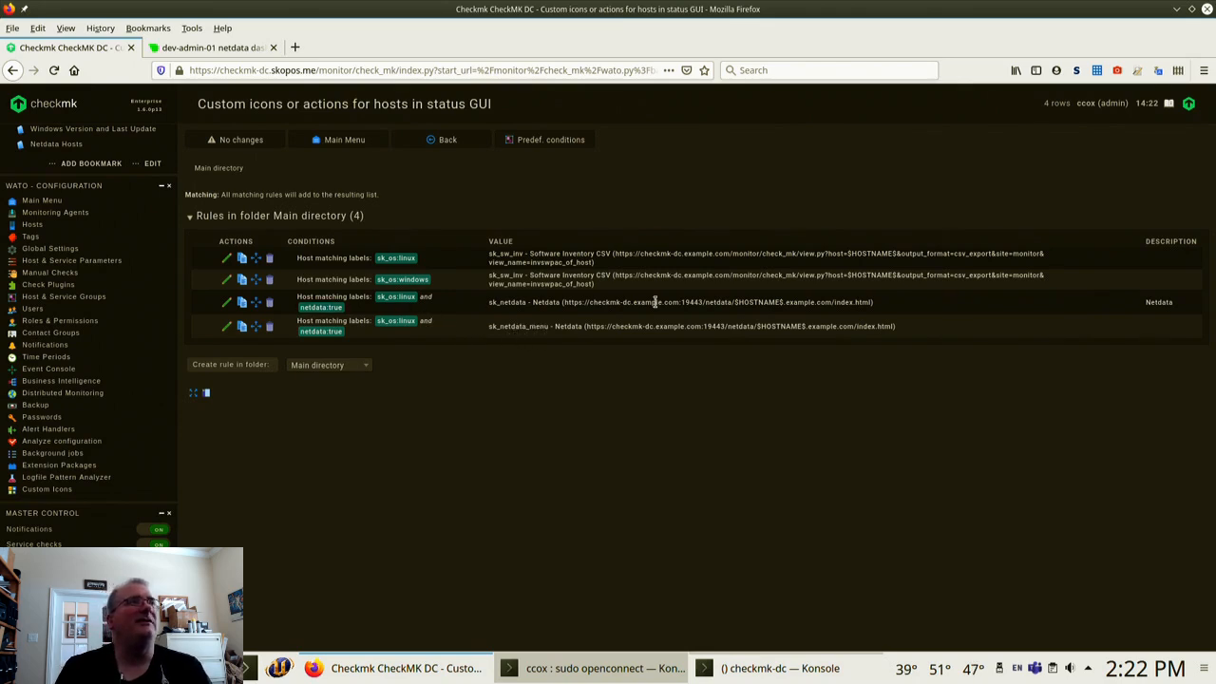
Open the host rule described as Netdata and view its available actions, keeping sk_netdata selected
{"action": "left_click", "coordinate": [228, 305]}
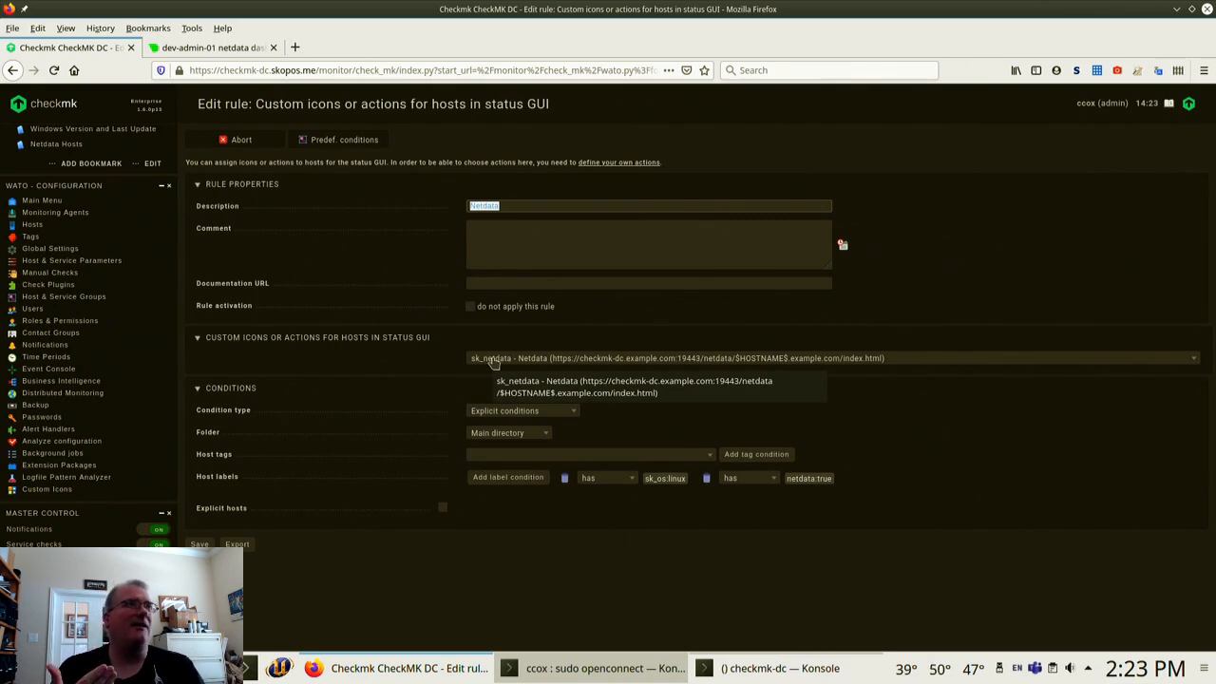
{"action": "left_click", "coordinate": [493, 360]}
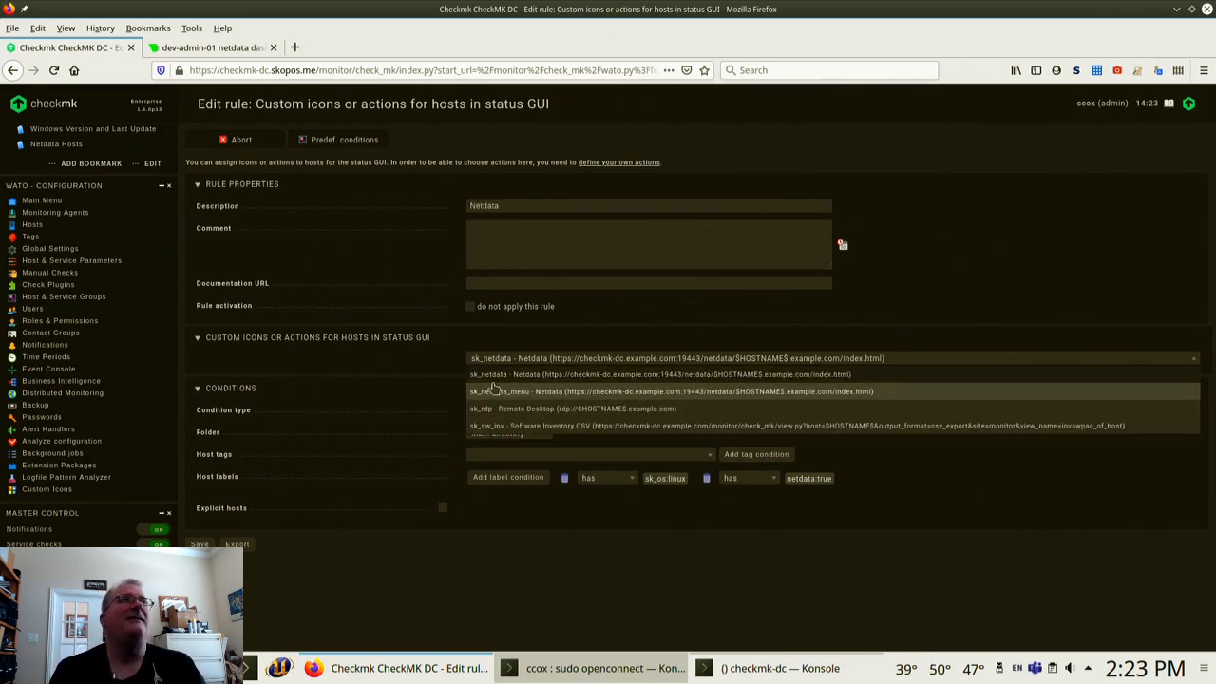
{"action": "left_click", "coordinate": [492, 375]}
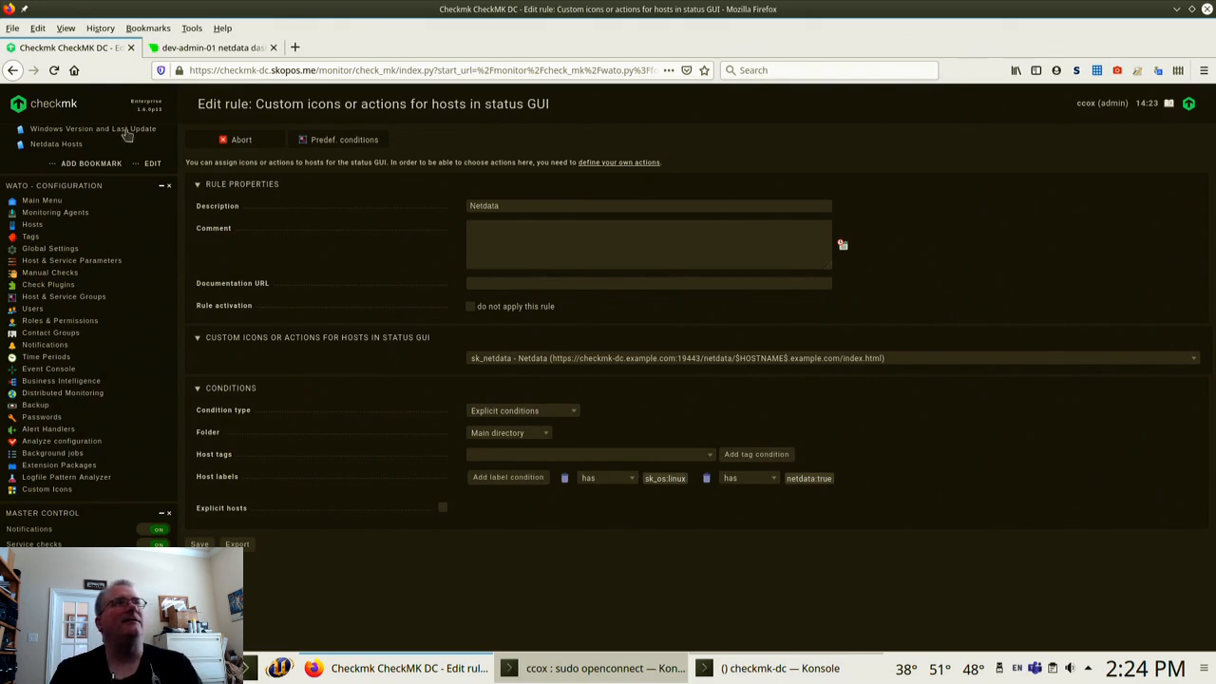
Inspect the host rule that assigns the sk_netdata_menu action, and return to the list of host rules
{"action": "left_click", "coordinate": [10, 70]}
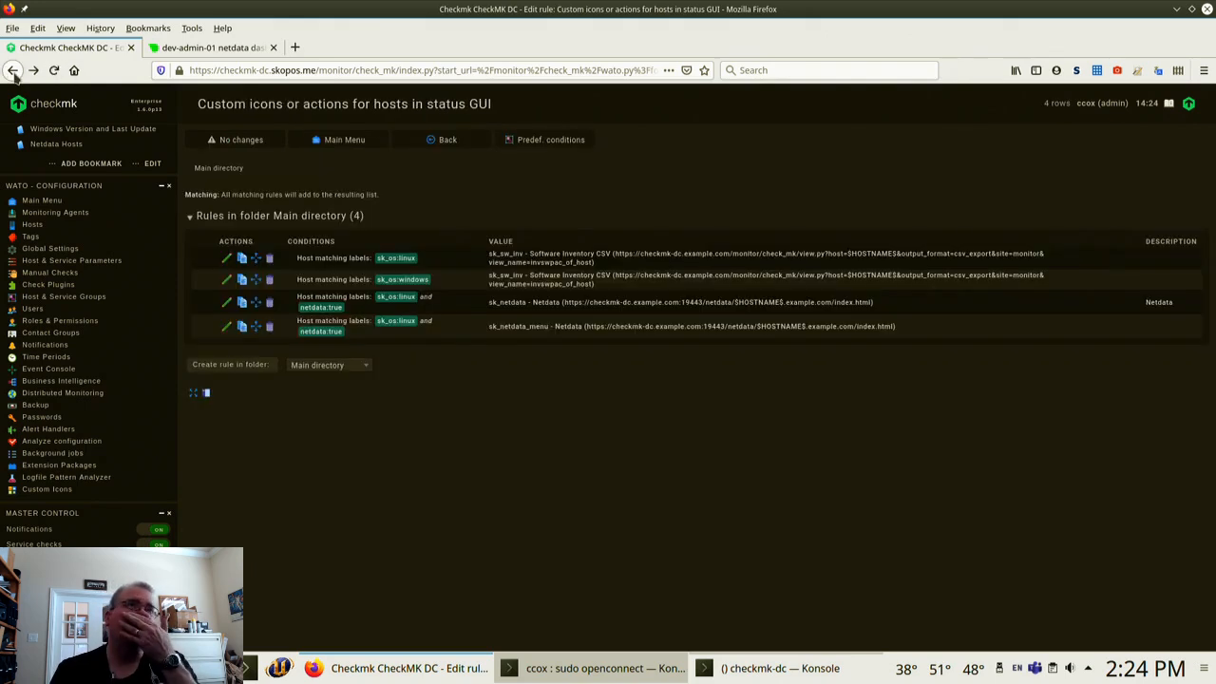
{"action": "left_click", "coordinate": [226, 326]}
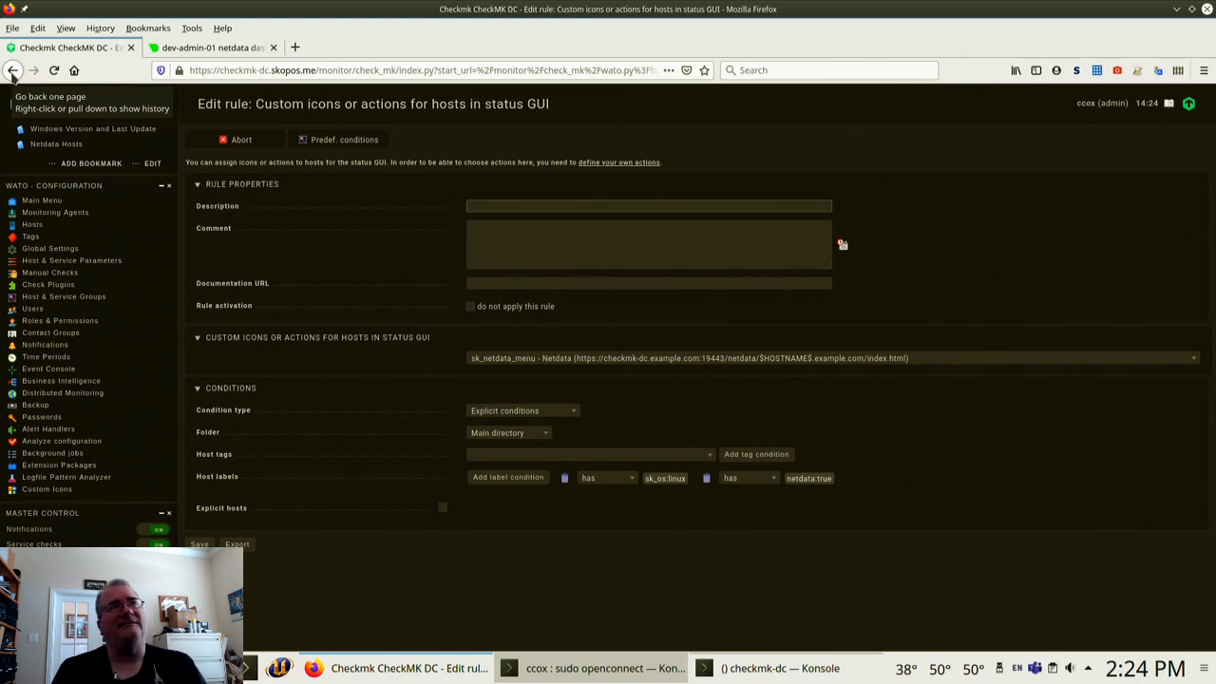
{"action": "left_click", "coordinate": [12, 71]}
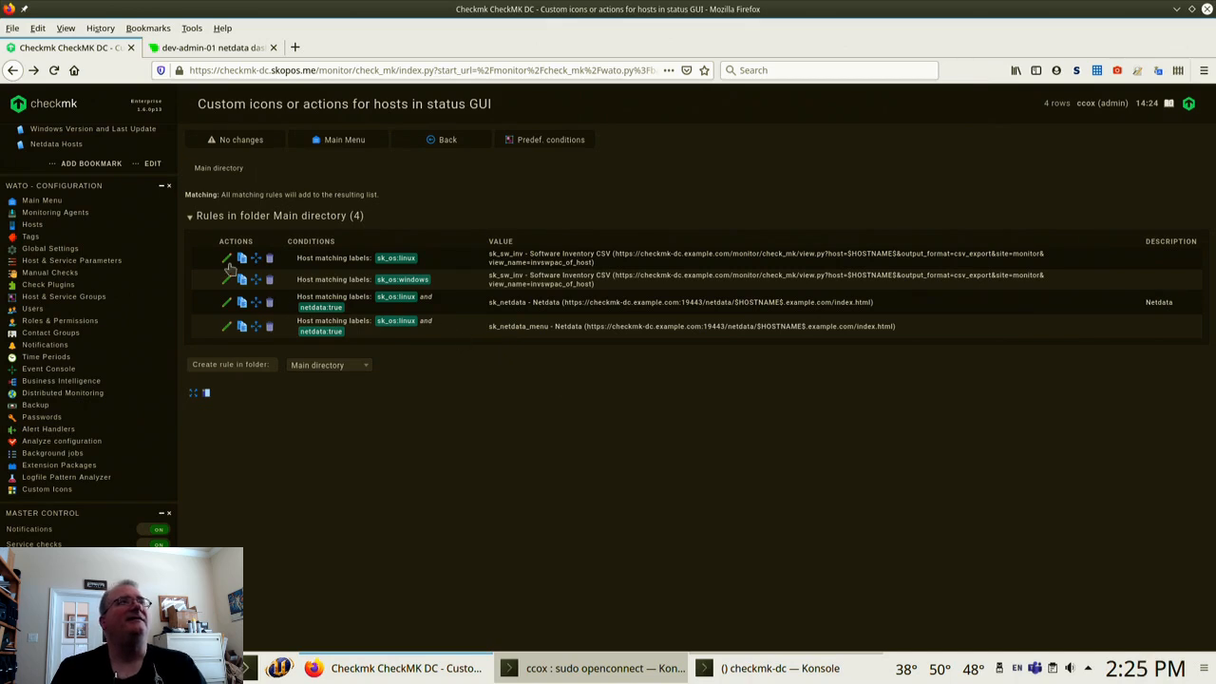
Open the Custom icons or actions for services in status GUI ruleset and inspect its sk_netdata_menu rule for the Check_MK service
{"action": "left_click", "coordinate": [13, 70]}
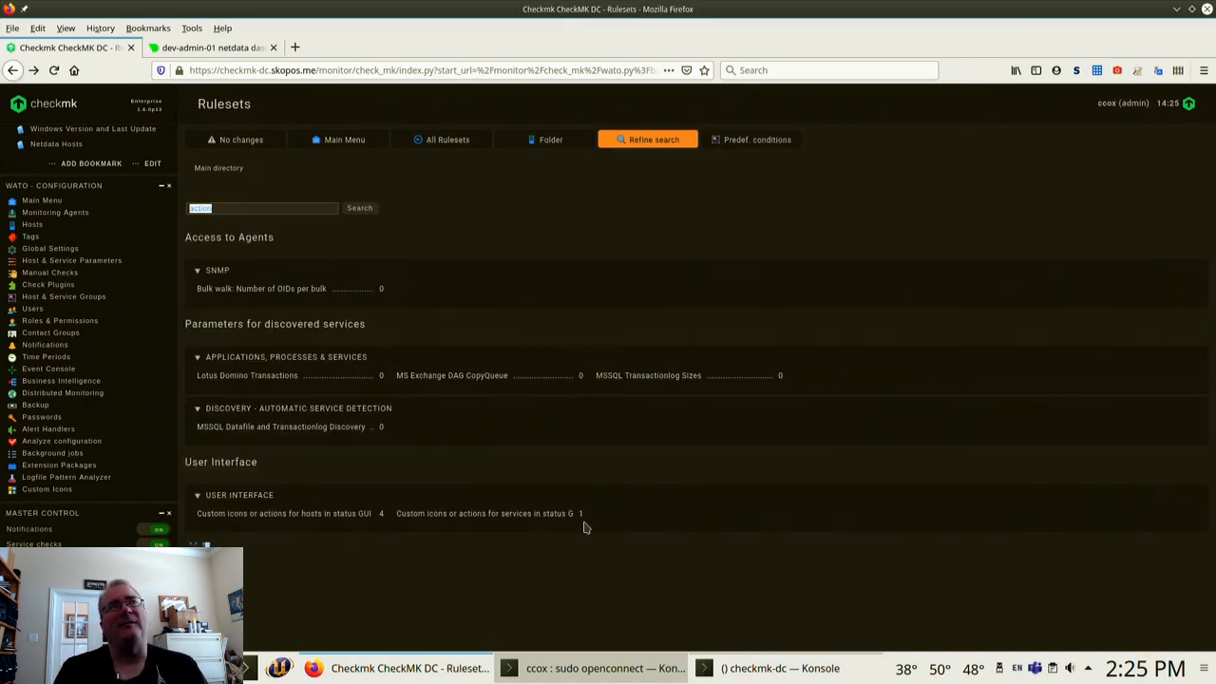
{"action": "left_click", "coordinate": [541, 518]}
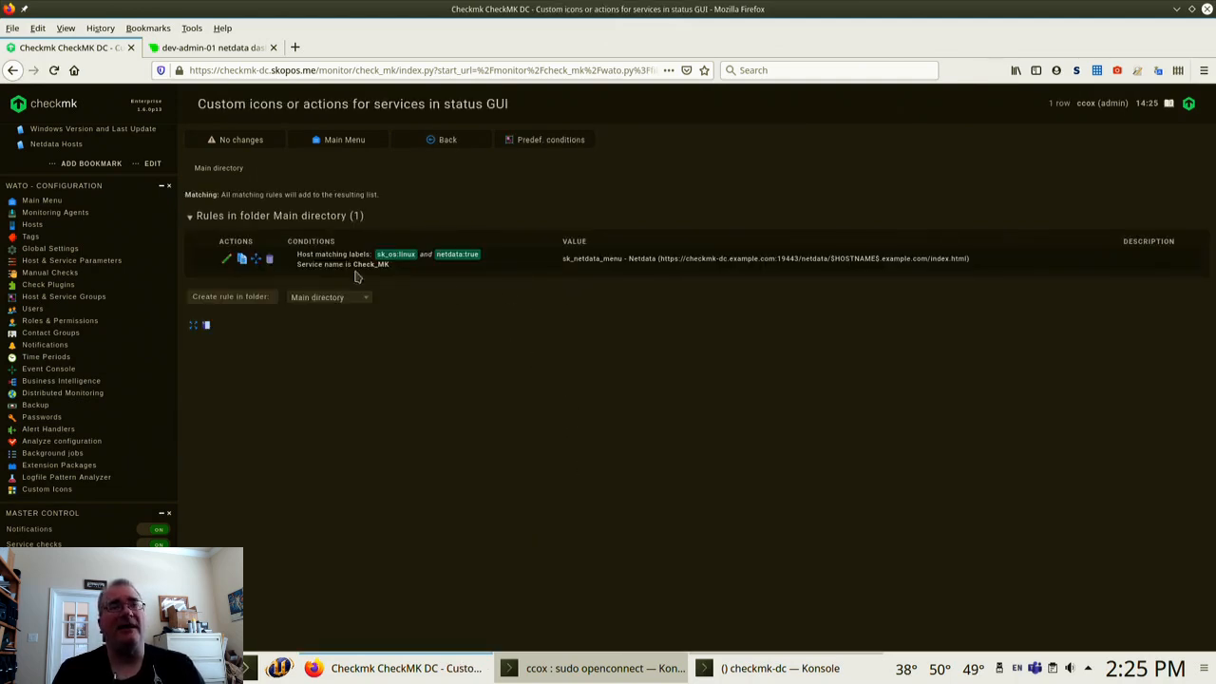
{"action": "left_click", "coordinate": [224, 260]}
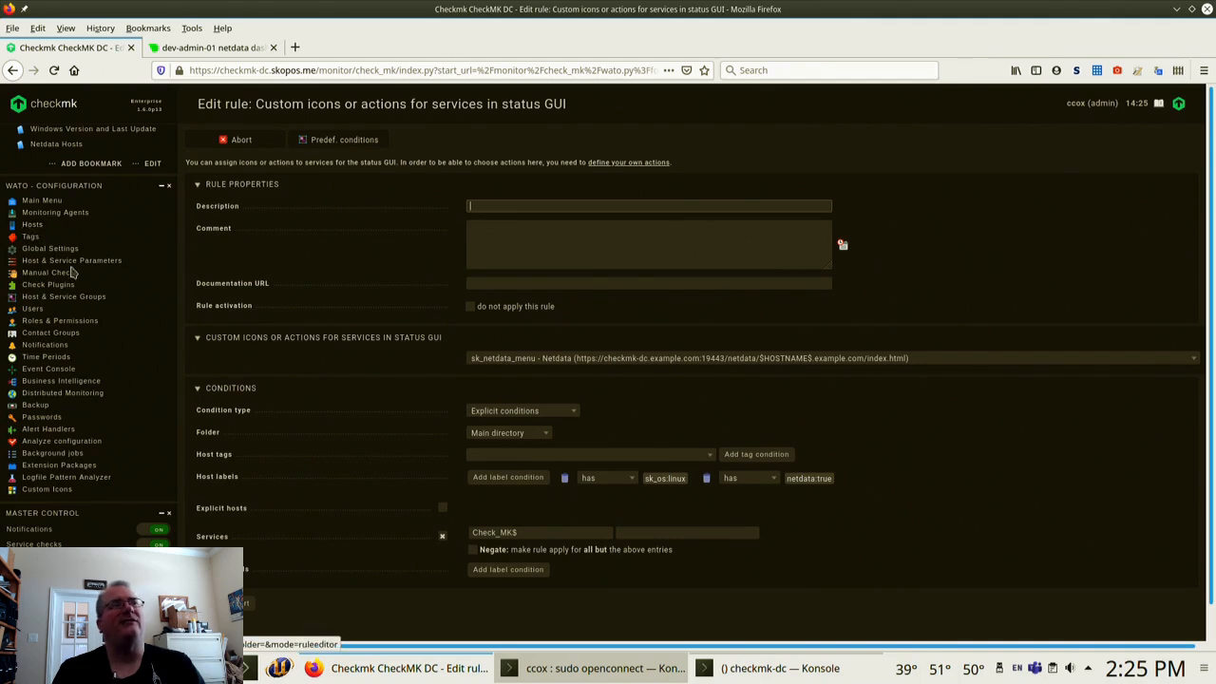
Leave the service rule unsaved and open the Host Groups view
{"action": "scroll", "coordinate": [38, 219], "scroll_direction": "up", "scroll_amount": 3}
{"action": "scroll", "coordinate": [54, 192], "scroll_direction": "up", "scroll_amount": 9}
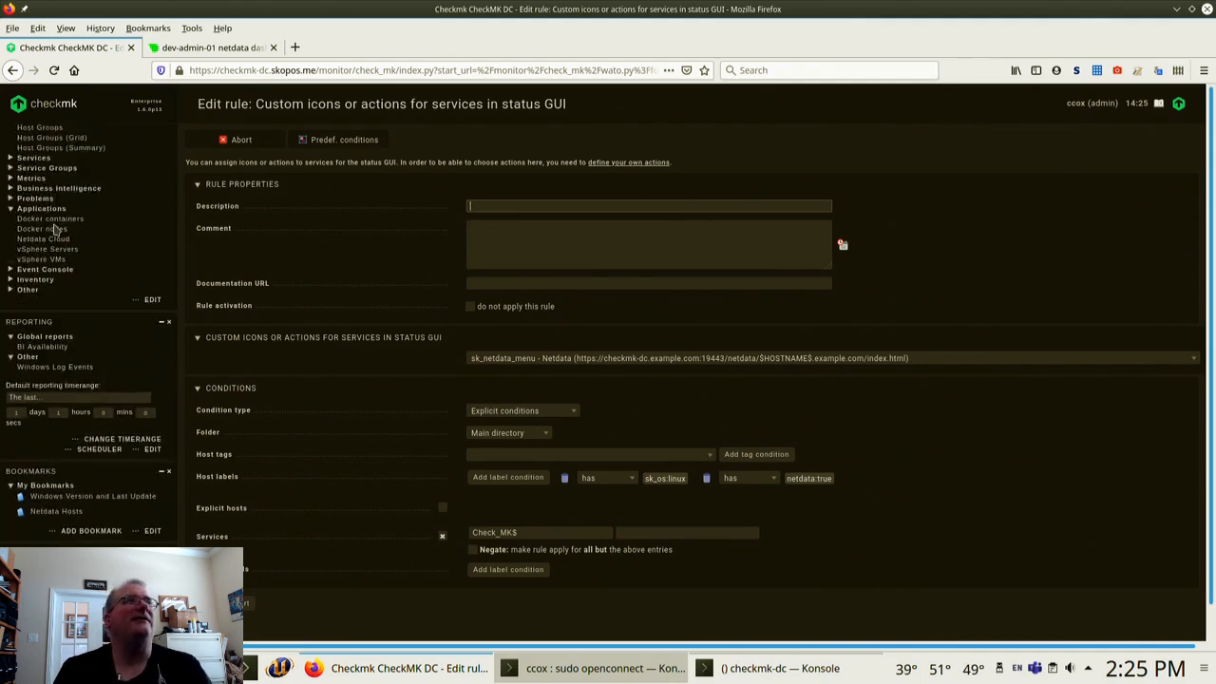
{"action": "left_click", "coordinate": [42, 280]}
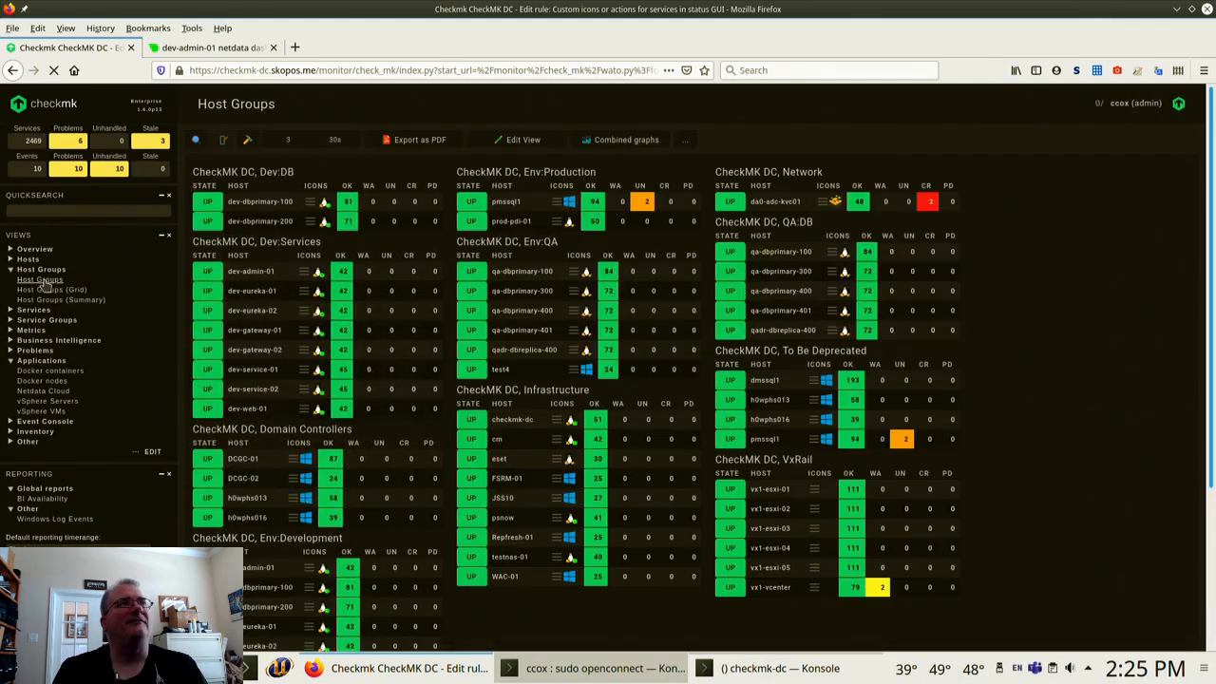
Open the services of host dev-pgprimary-200 and view its Netdata dashboard through the Check_MK service's actions
{"action": "left_click", "coordinate": [311, 224]}
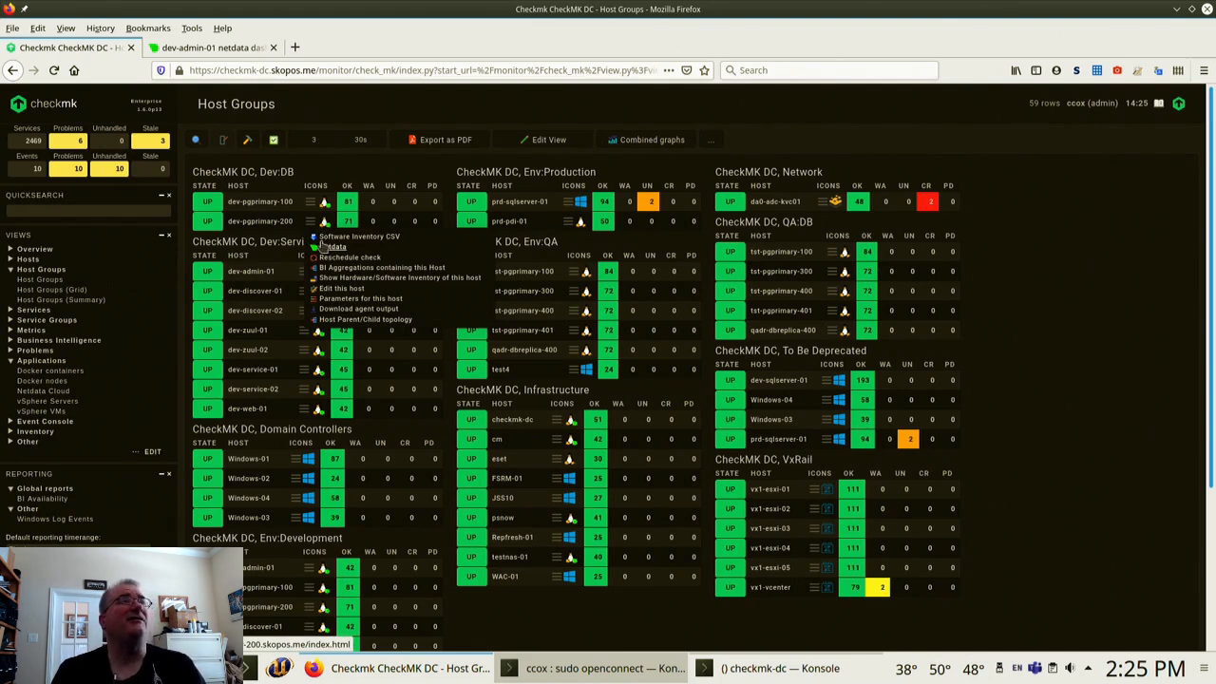
{"action": "left_click", "coordinate": [267, 222]}
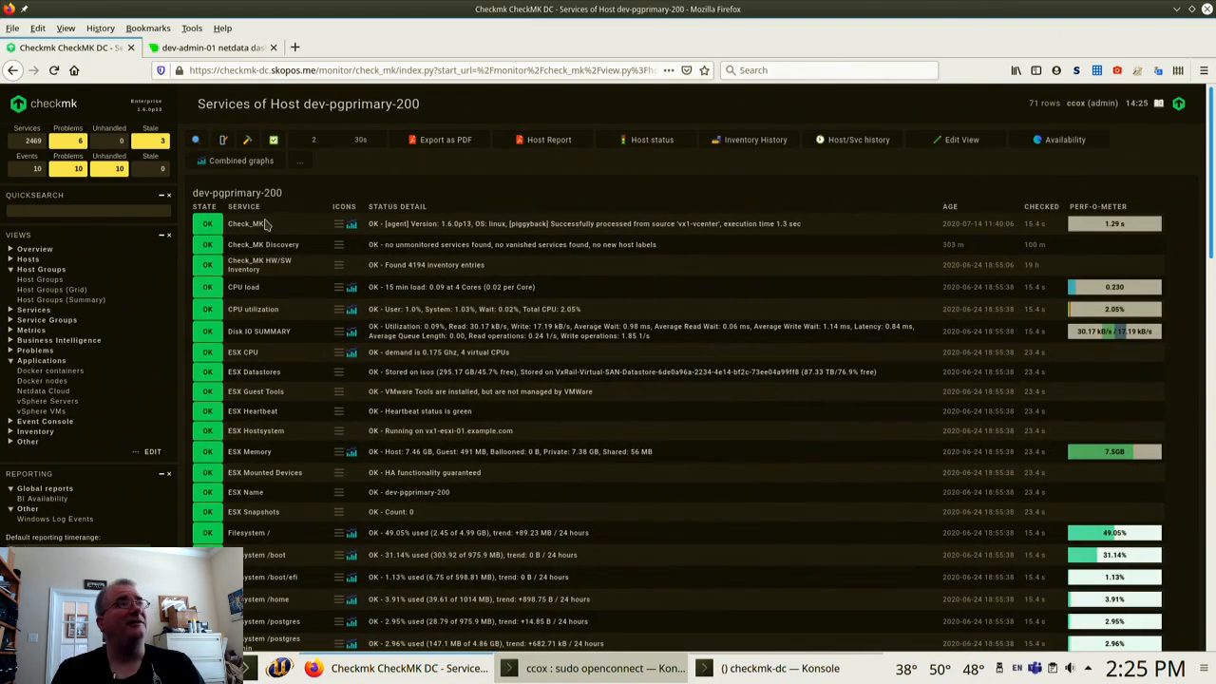
{"action": "left_click", "coordinate": [337, 226]}
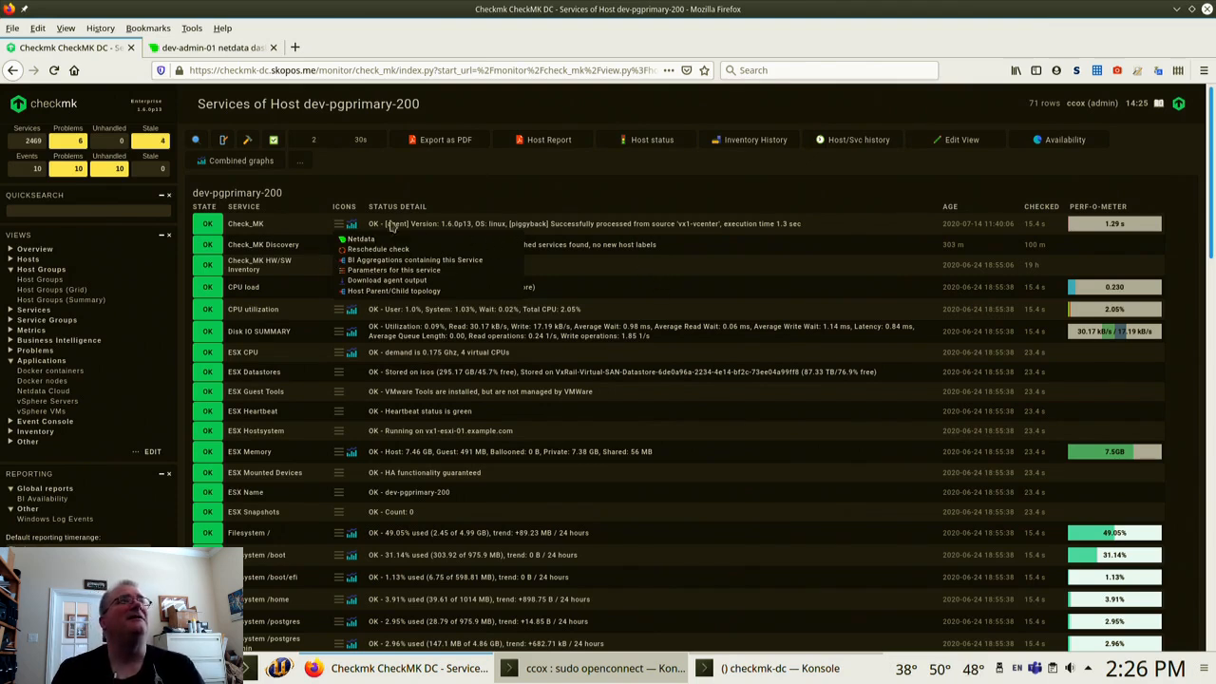
{"action": "left_click", "coordinate": [365, 240]}
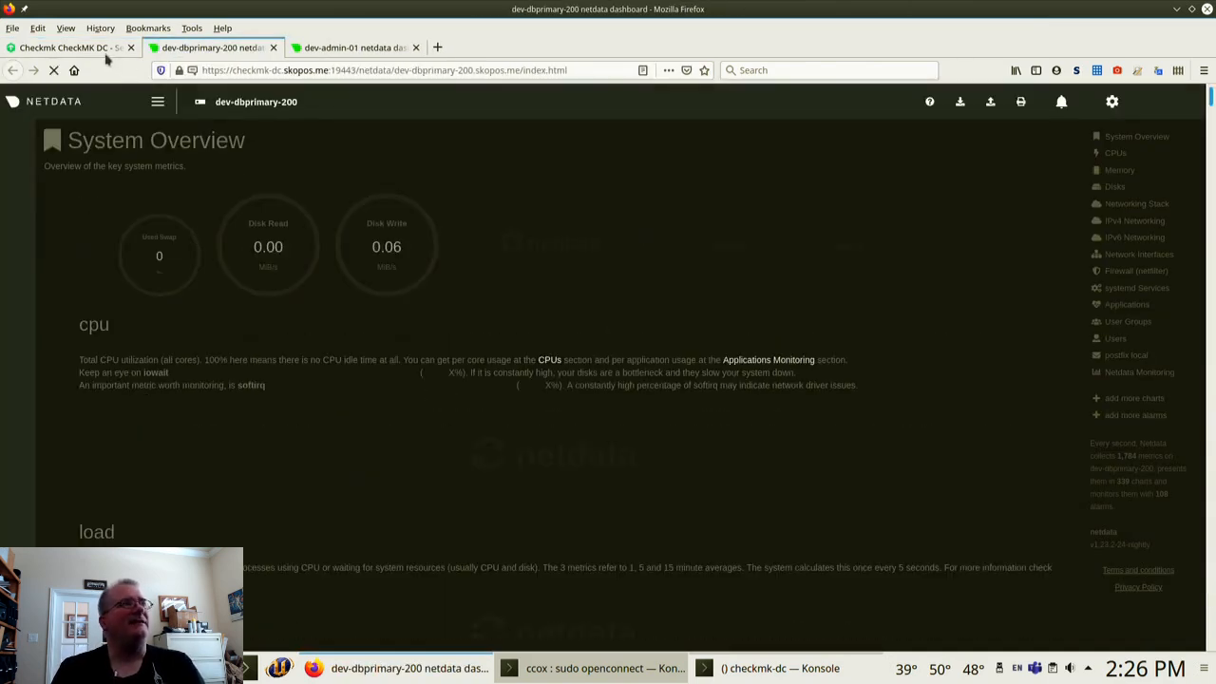
{"action": "left_click", "coordinate": [66, 48]}
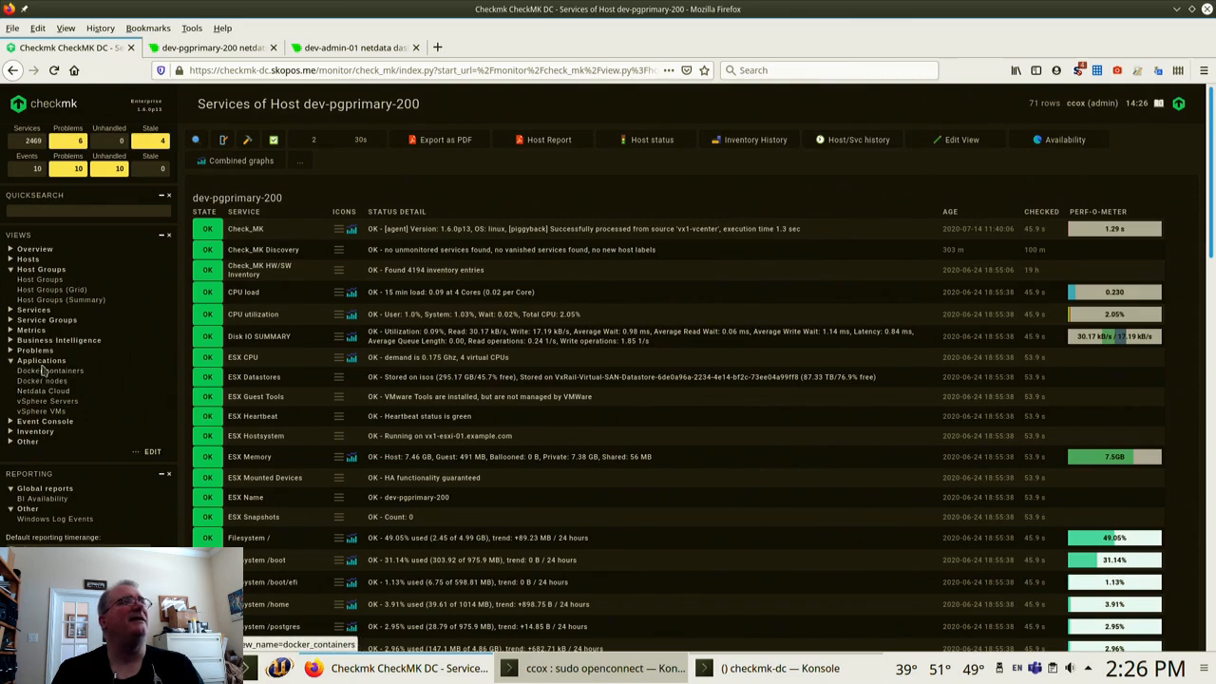
Inspect the properties of the customized netdatacloud dashboard, and return to the list of dashboards
{"action": "left_click", "coordinate": [153, 452]}
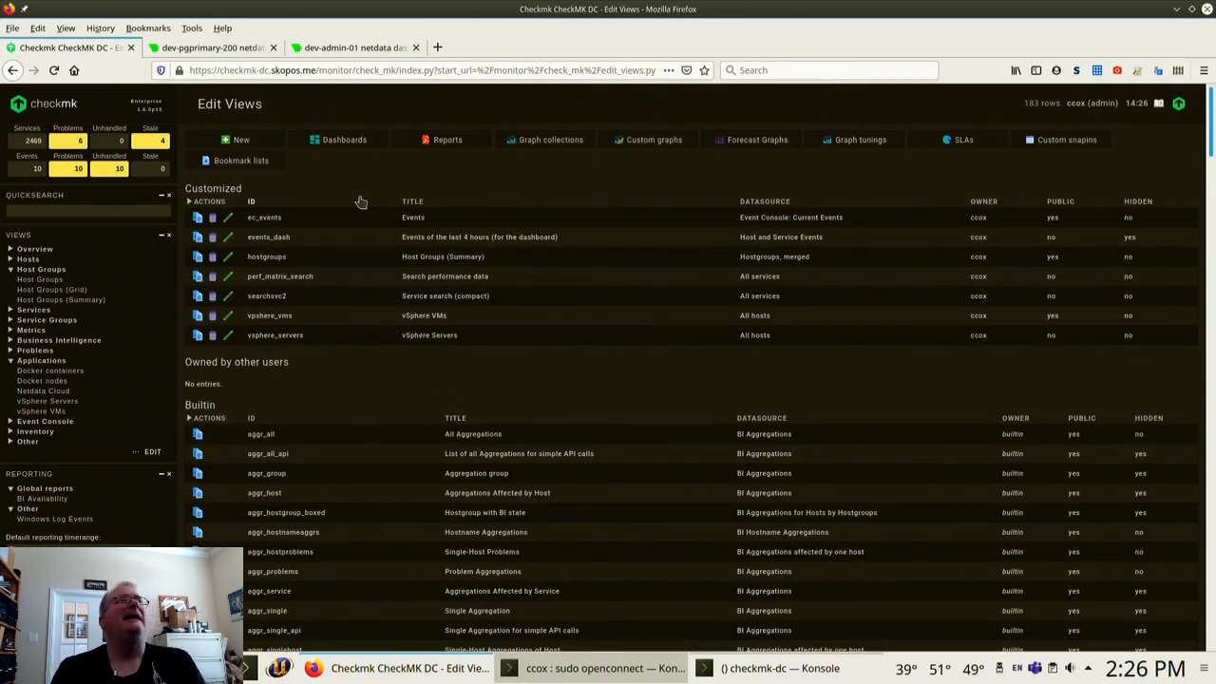
{"action": "left_click", "coordinate": [348, 147]}
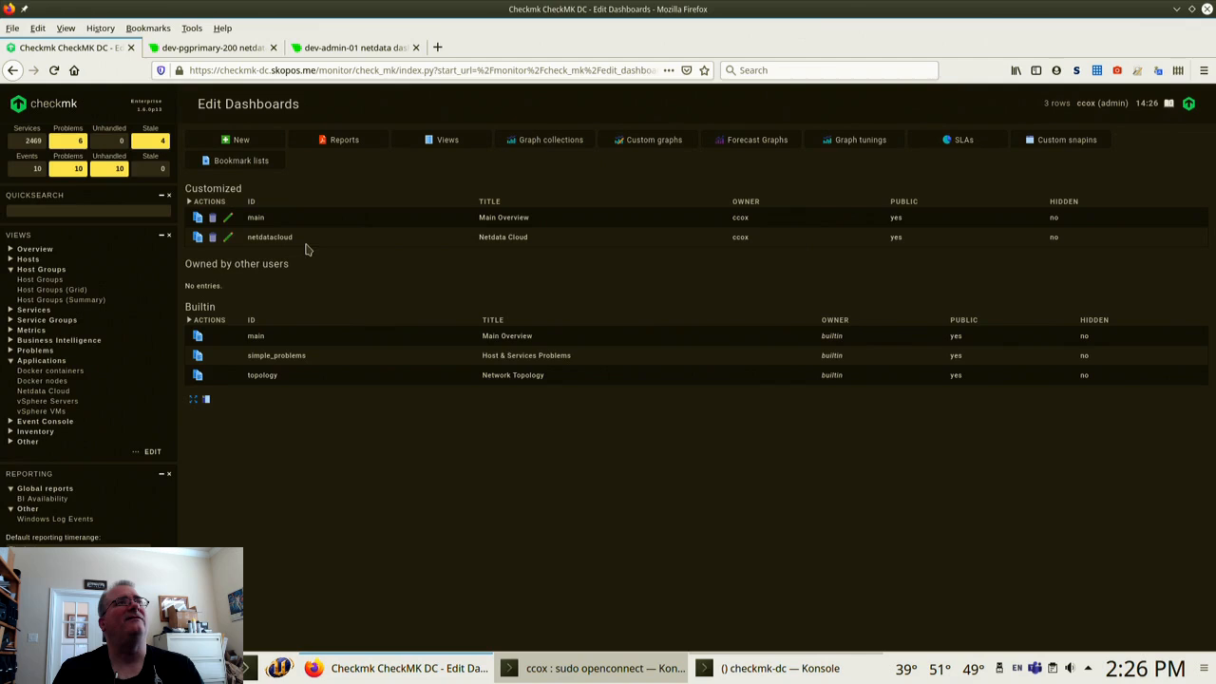
{"action": "left_click", "coordinate": [229, 240]}
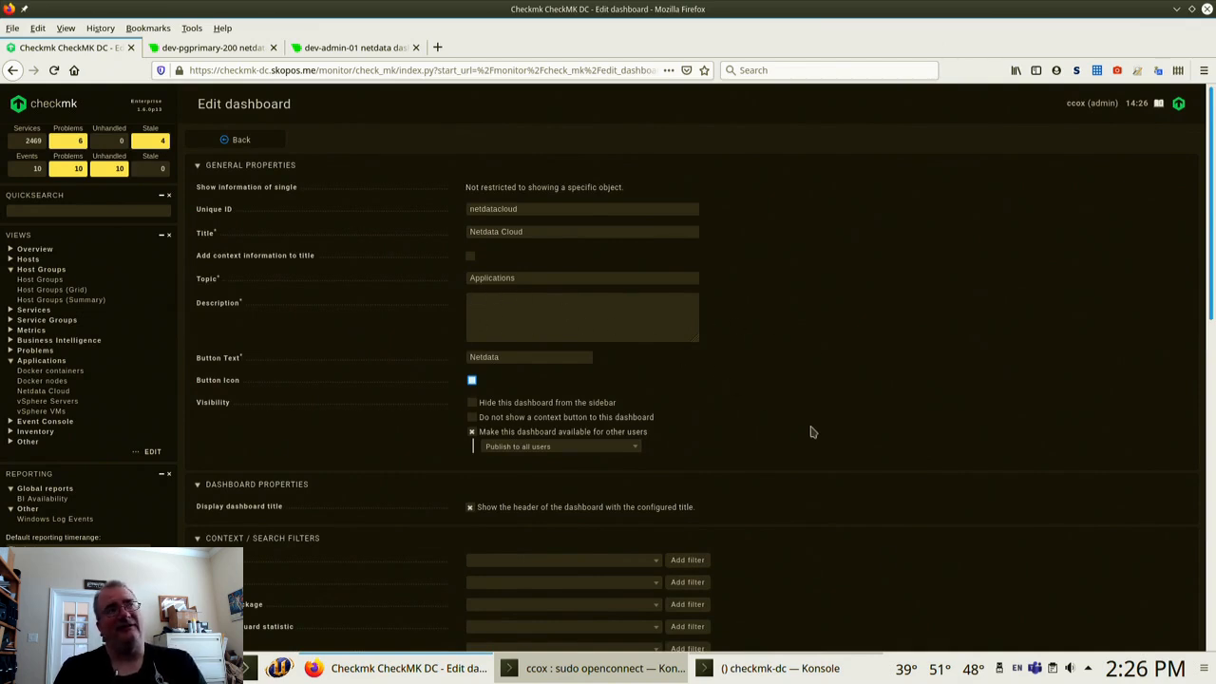
{"action": "scroll", "coordinate": [777, 402], "scroll_direction": "down", "scroll_amount": 6}
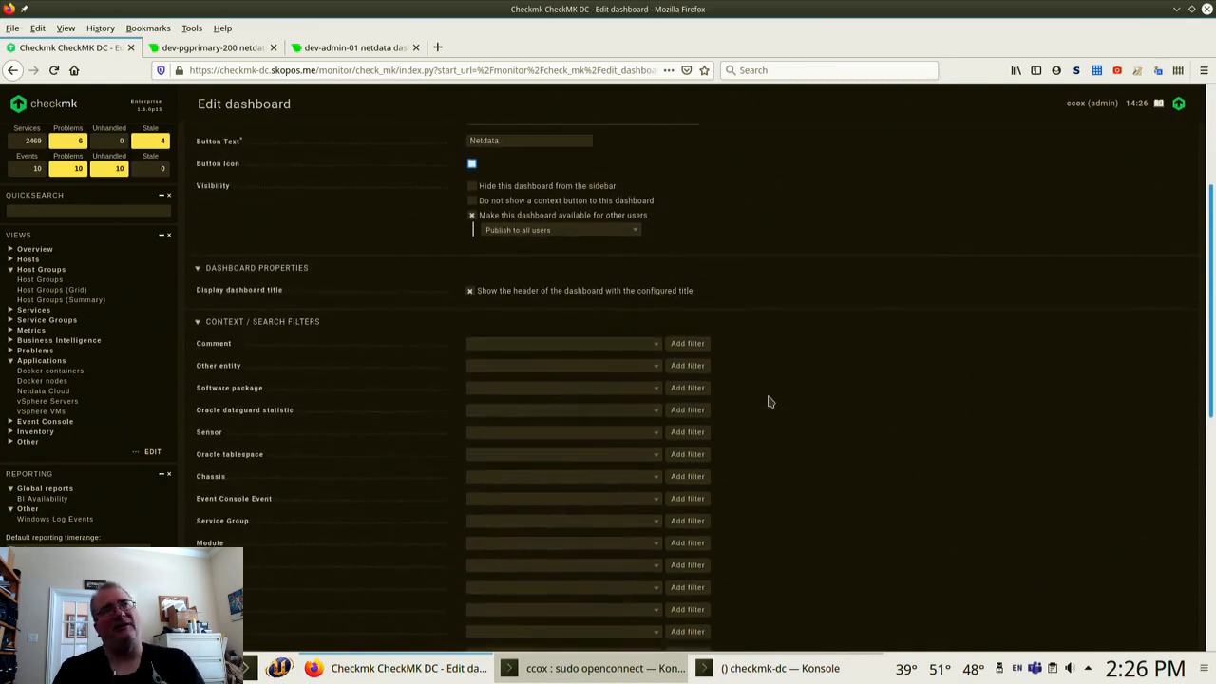
{"action": "scroll", "coordinate": [462, 263], "scroll_direction": "down", "scroll_amount": 3}
{"action": "scroll", "coordinate": [407, 231], "scroll_direction": "down", "scroll_amount": 5}
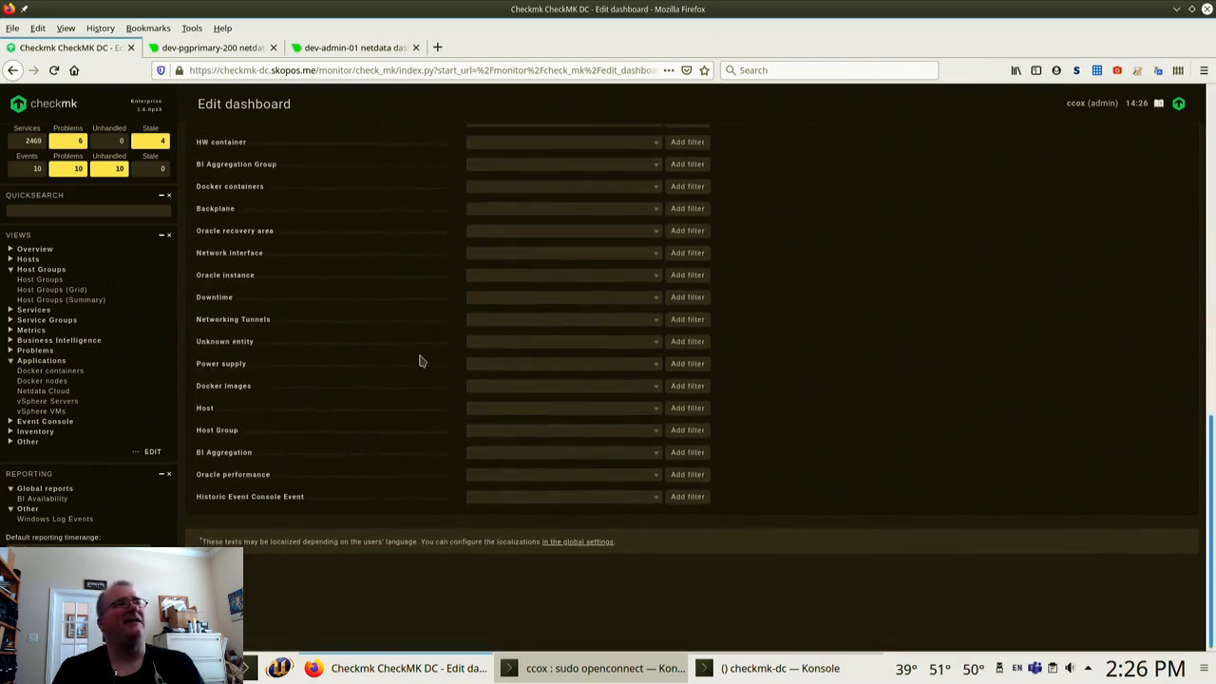
{"action": "scroll", "coordinate": [750, 422], "scroll_direction": "up", "scroll_amount": 10}
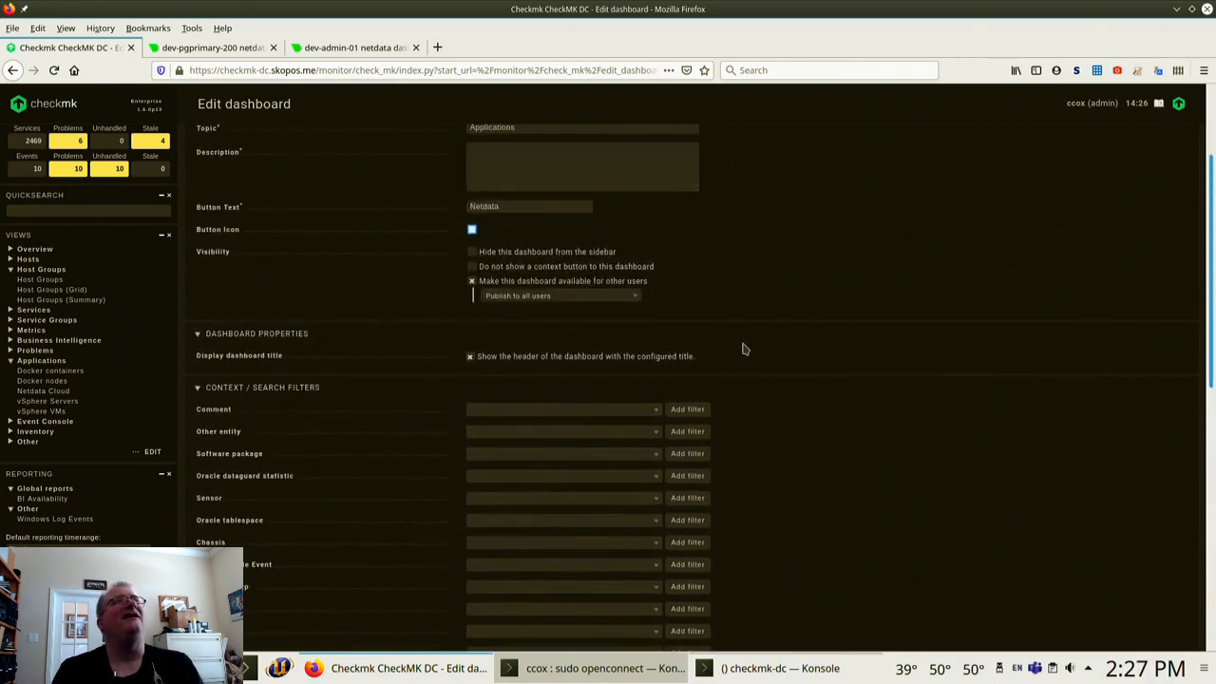
{"action": "scroll", "coordinate": [733, 344], "scroll_direction": "up", "scroll_amount": 2}
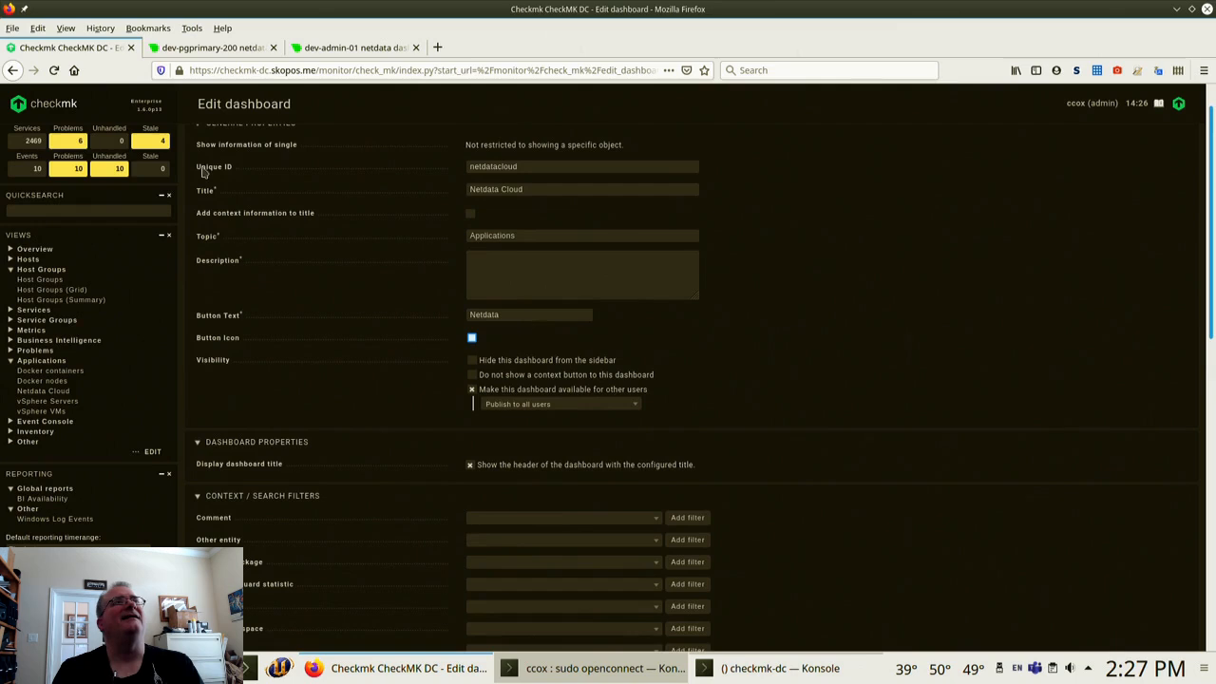
{"action": "left_click", "coordinate": [13, 71]}
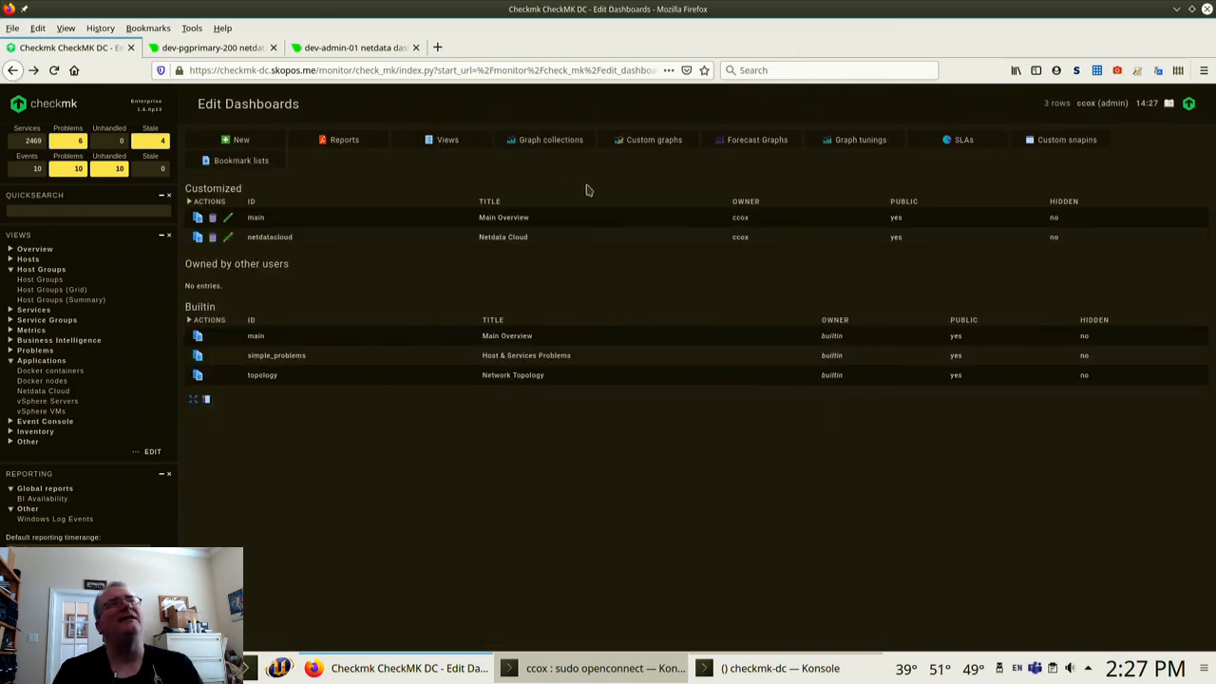
Start a new dashboard with the unique ID netdatacloud2 and the title "Netdata Cloud 2"
{"action": "left_click", "coordinate": [240, 141]}
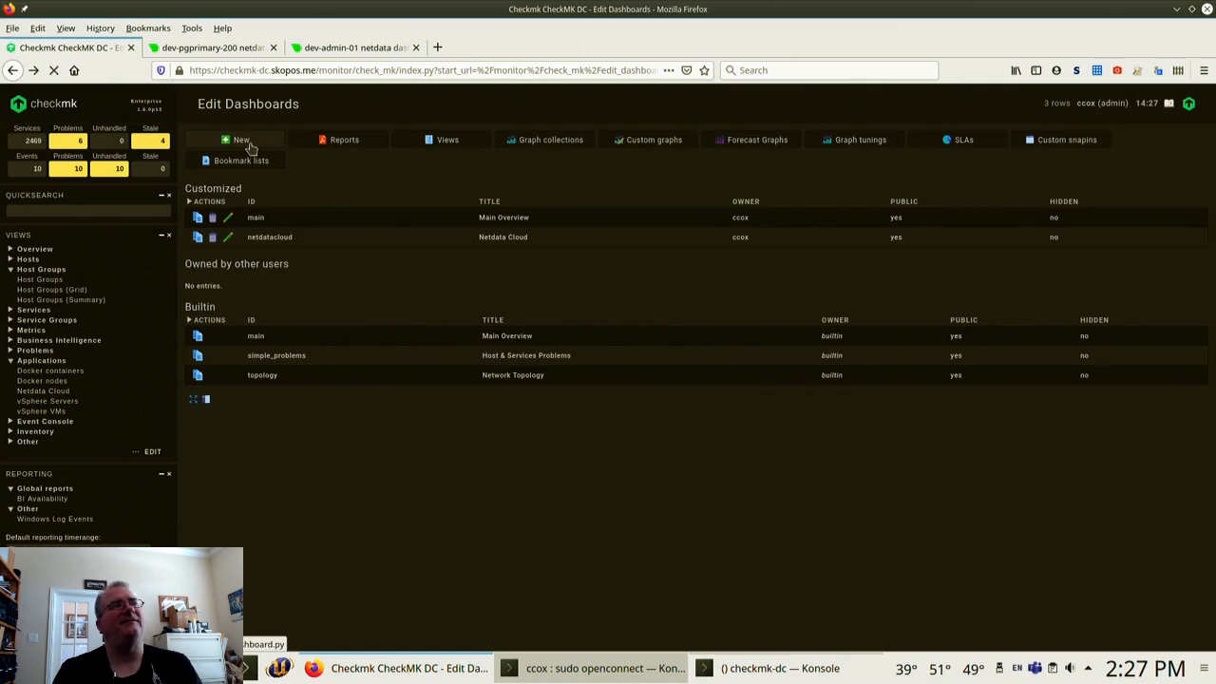
{"action": "scroll", "coordinate": [705, 307], "scroll_direction": "down", "scroll_amount": 3}
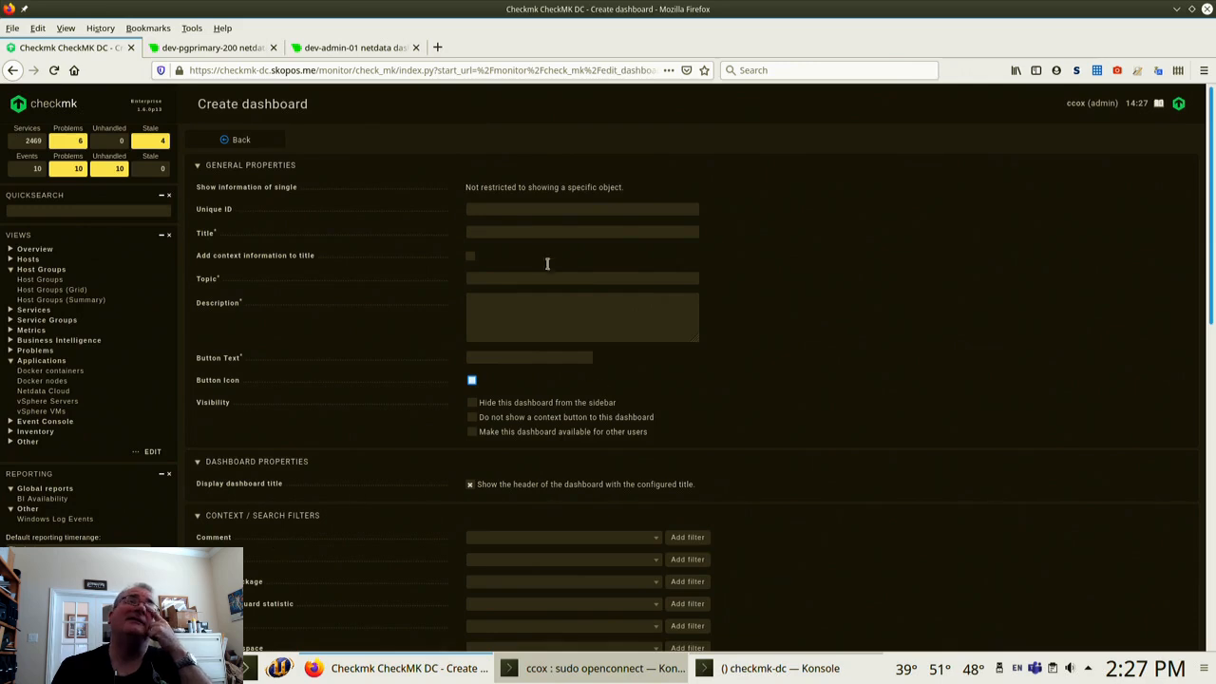
{"action": "left_click", "coordinate": [569, 211]}
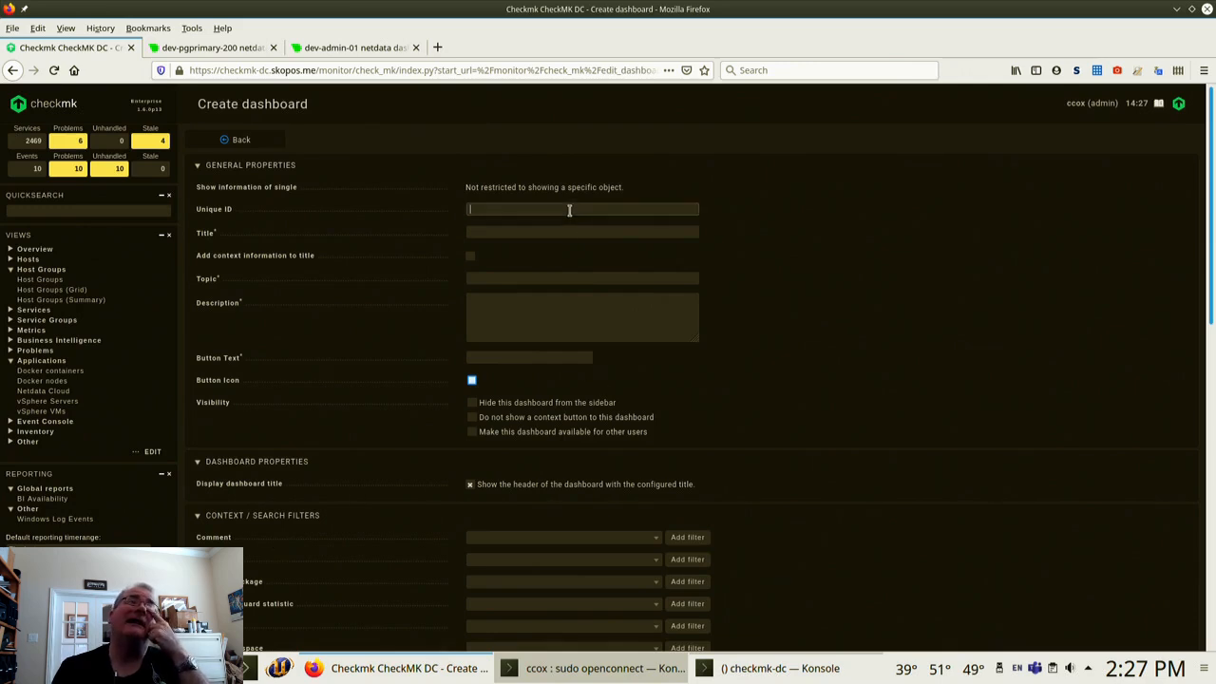
{"action": "type", "text": "netdataclou"}
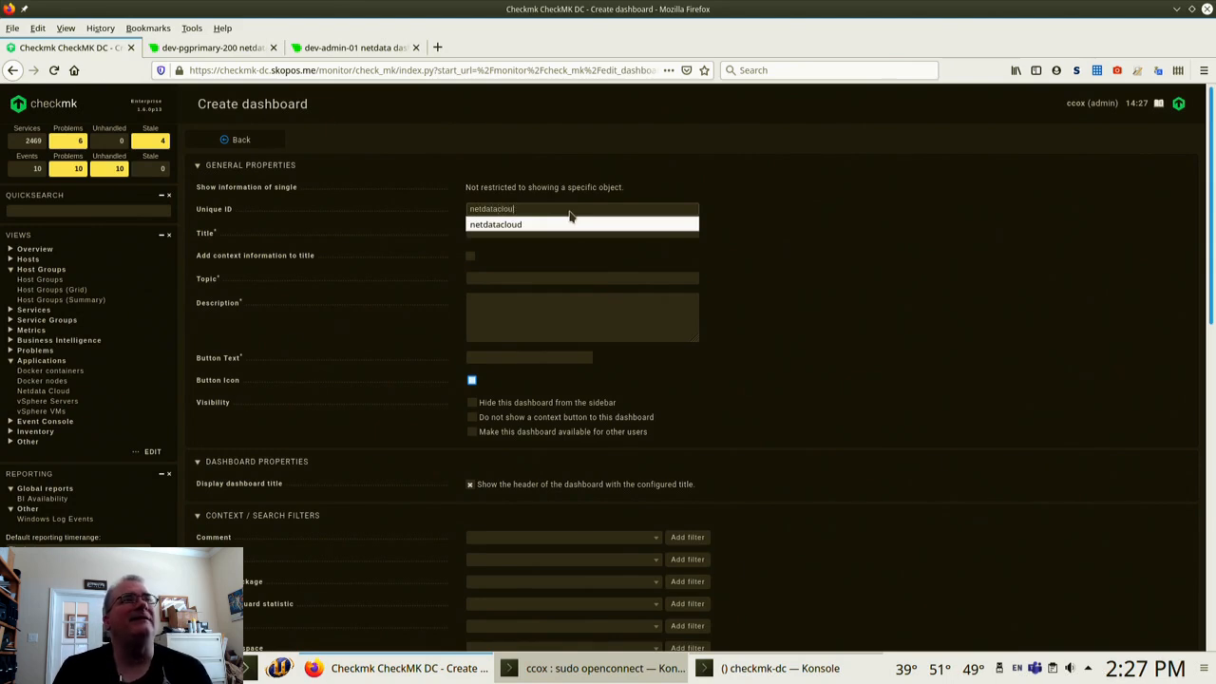
{"action": "type", "text": "d2"}
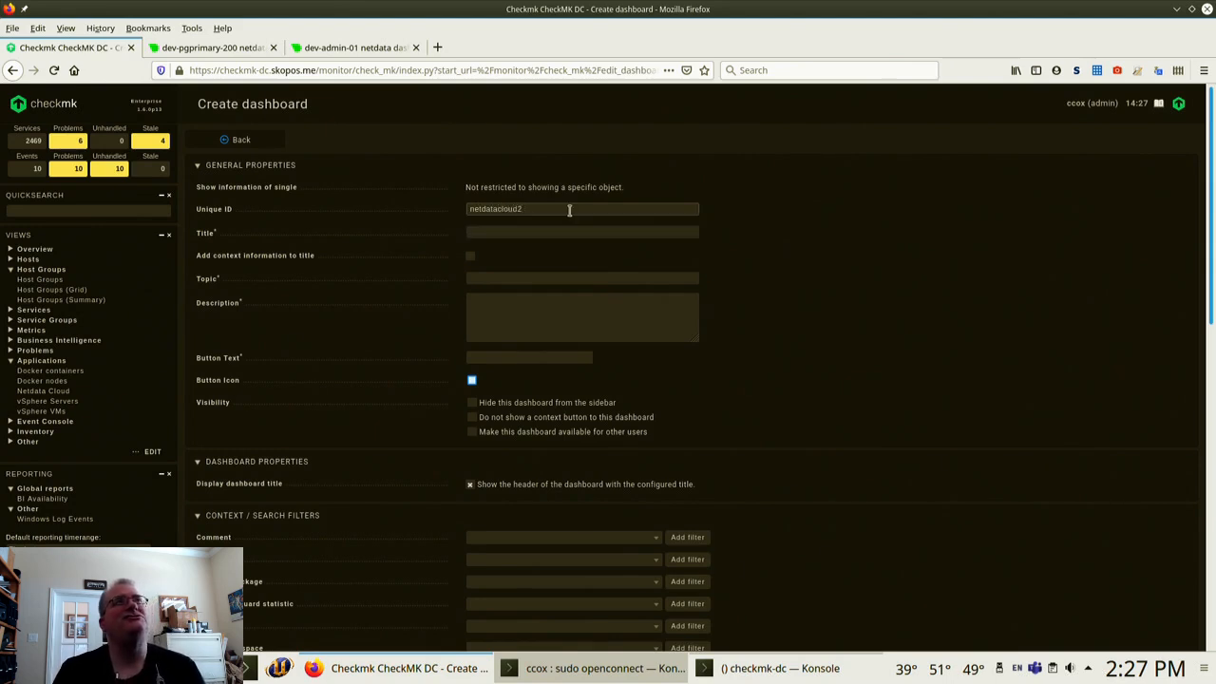
{"action": "left_click", "coordinate": [511, 233]}
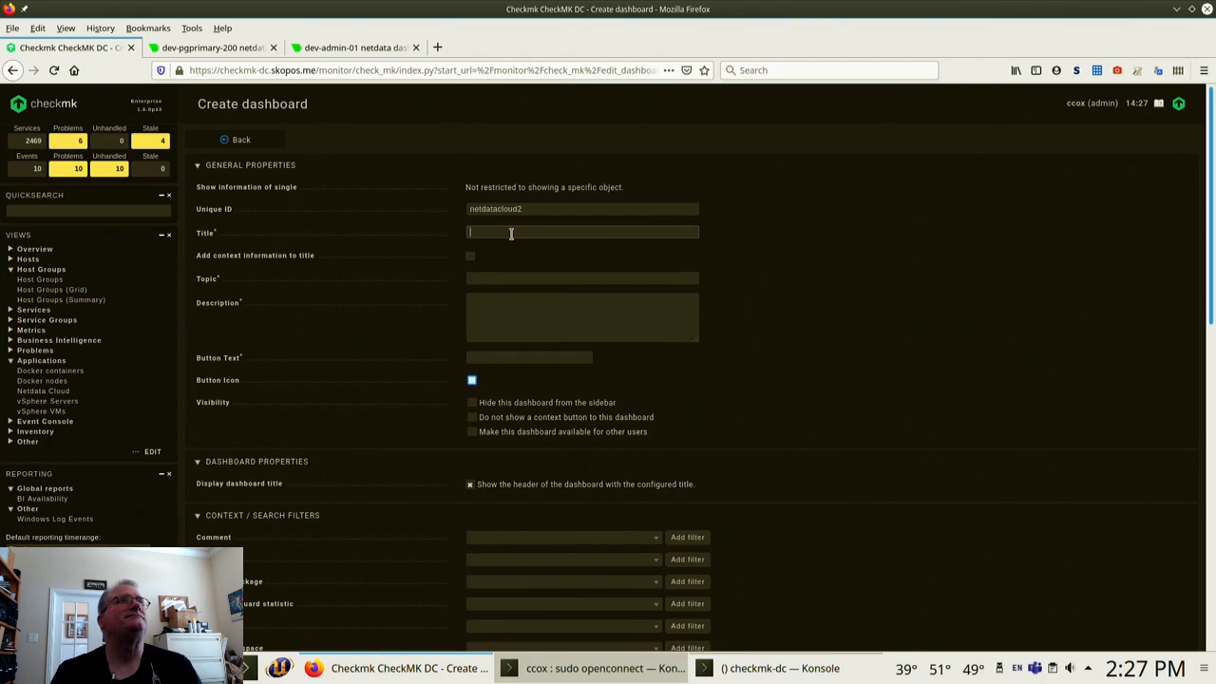
{"action": "type", "text": "Netdata Cl"}
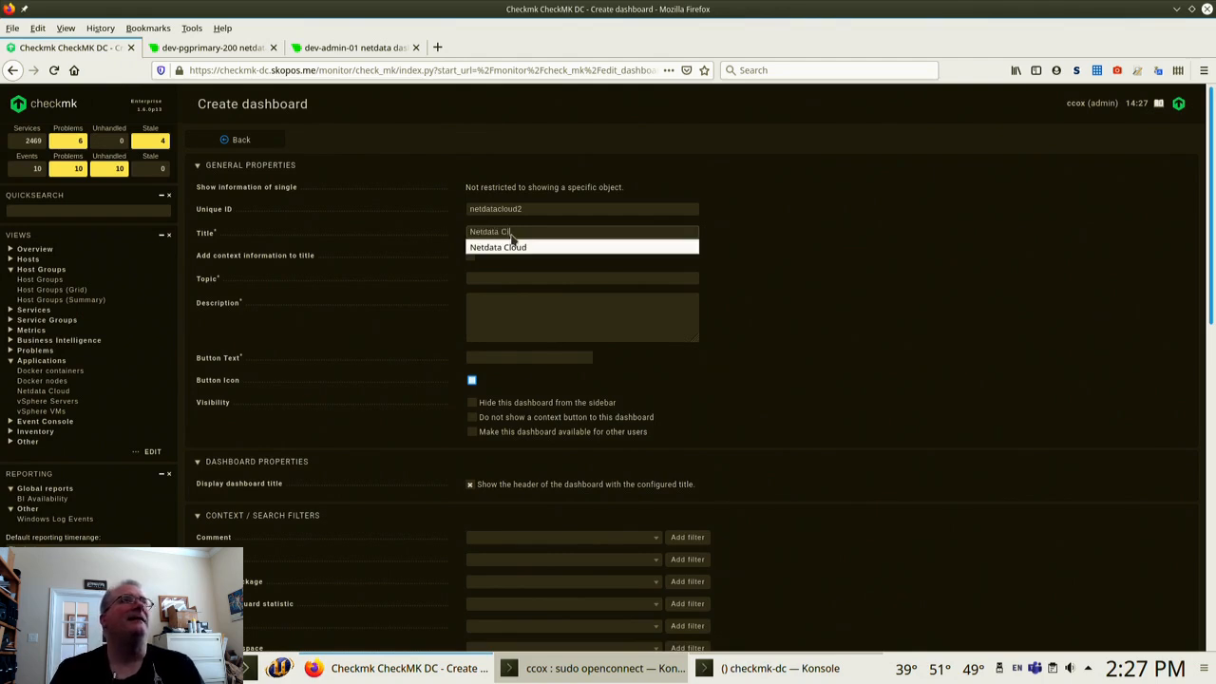
{"action": "type", "text": "oud"}
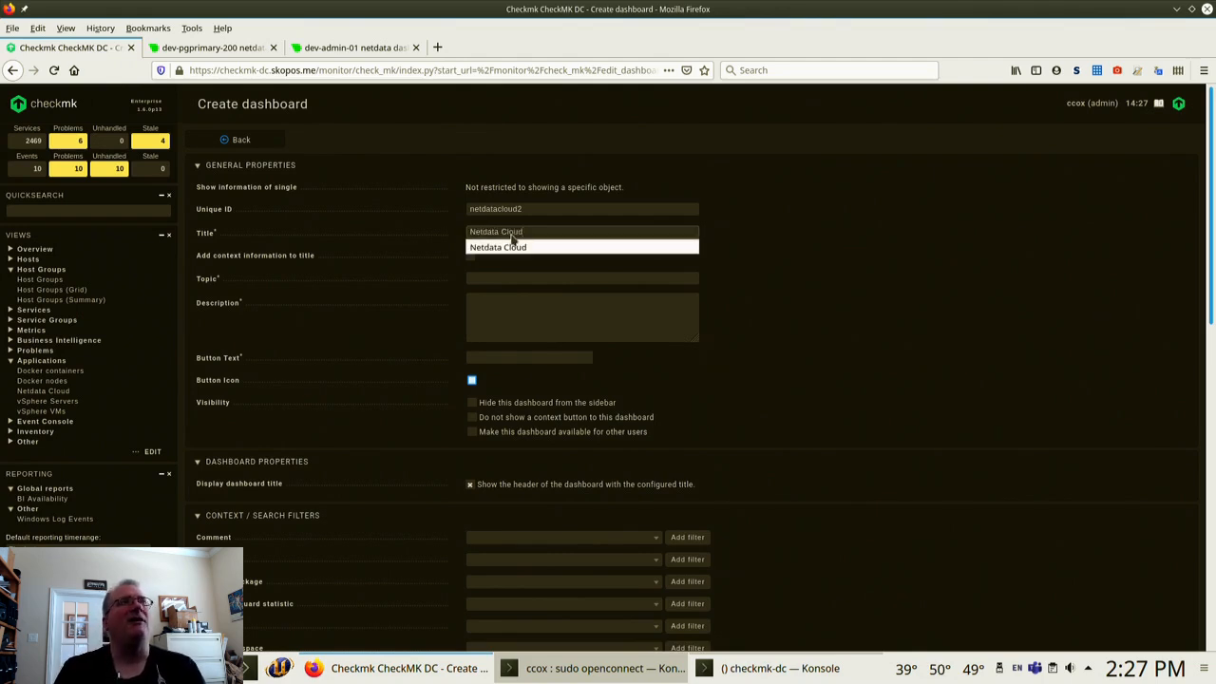
{"action": "type", "text": " 2"}
Set the new dashboard's topic to Applications and save it without making it available for other users
{"action": "left_click", "coordinate": [511, 279]}
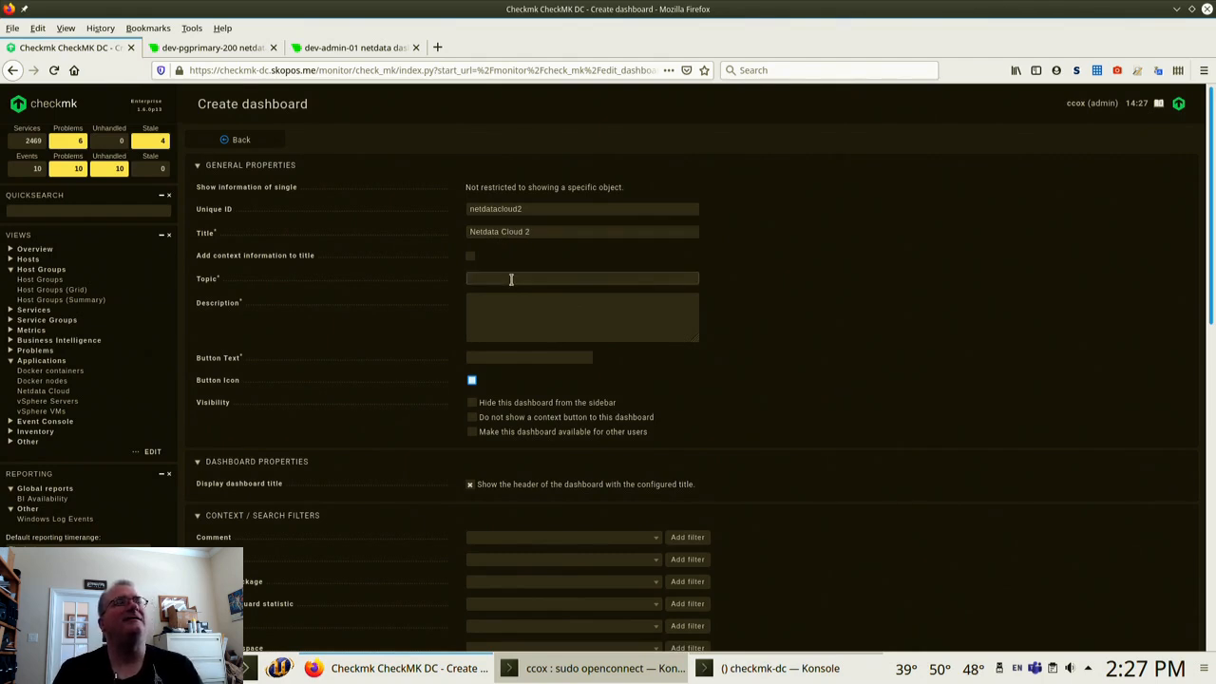
{"action": "type", "text": "Appl"}
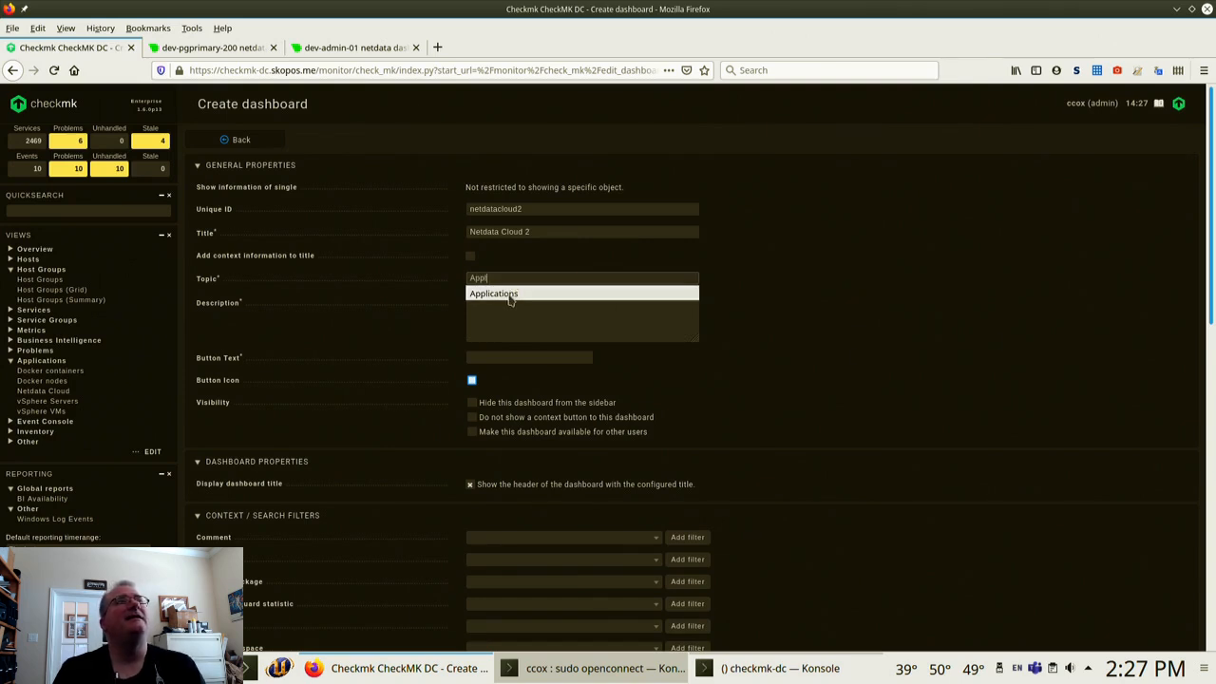
{"action": "left_click", "coordinate": [508, 294]}
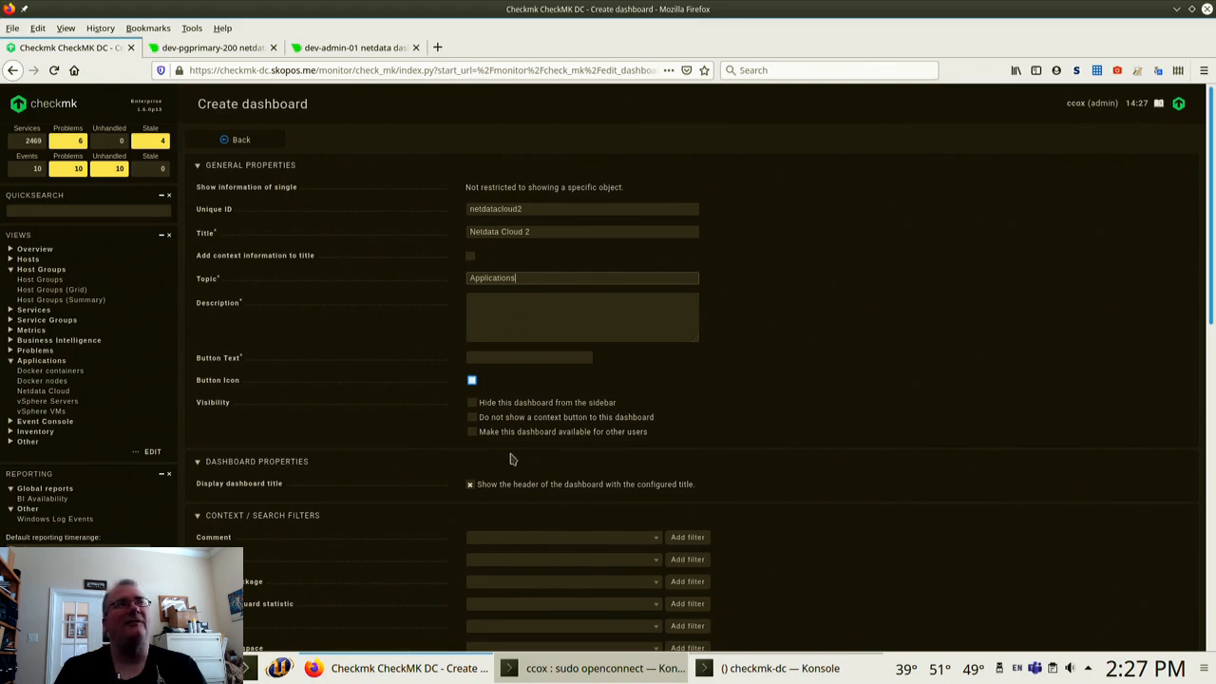
{"action": "left_click", "coordinate": [556, 435]}
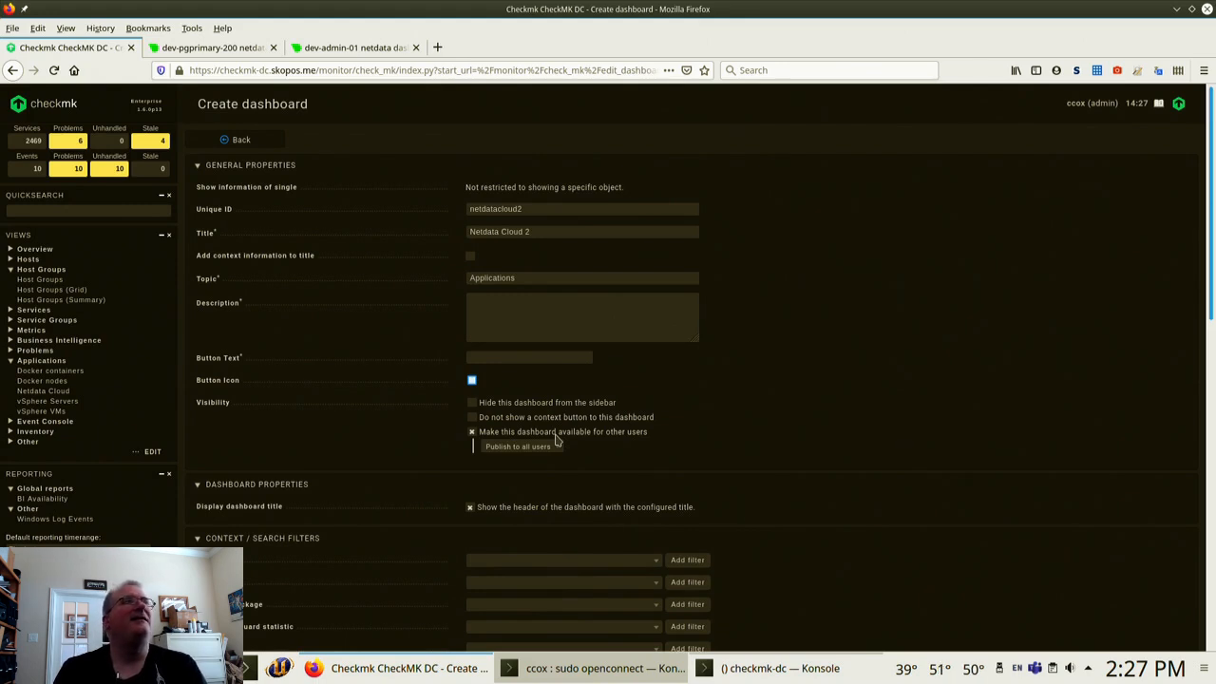
{"action": "left_click", "coordinate": [556, 438]}
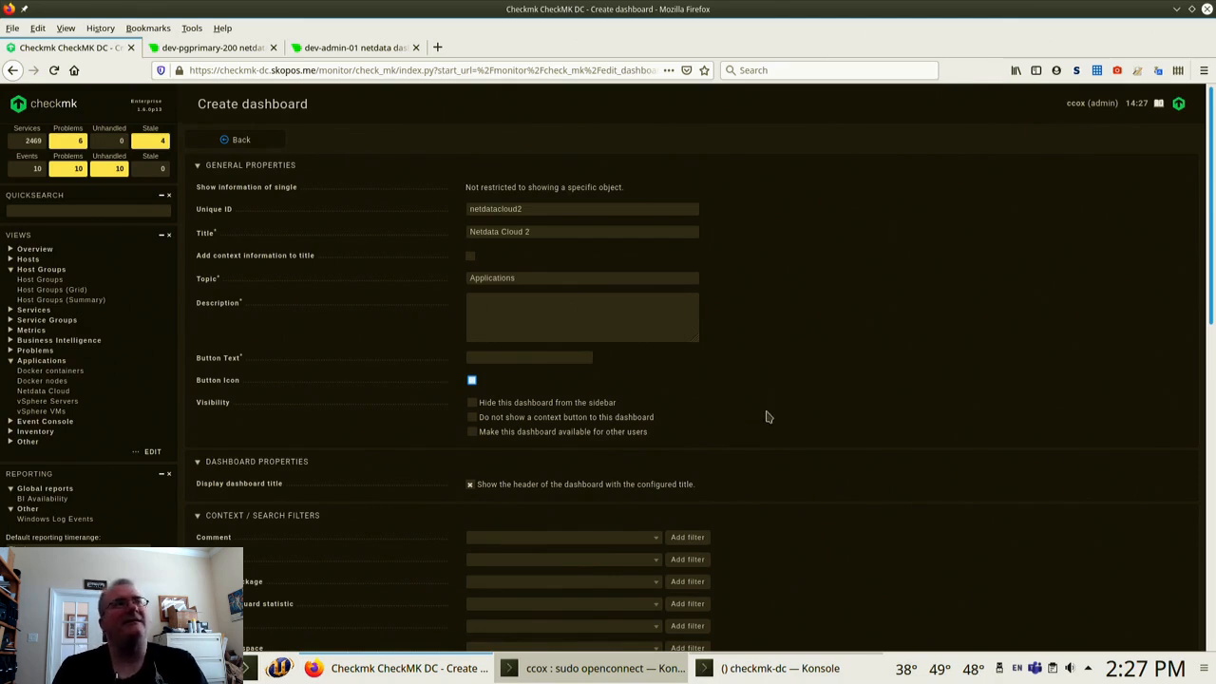
{"action": "scroll", "coordinate": [768, 416], "scroll_direction": "down", "scroll_amount": 3}
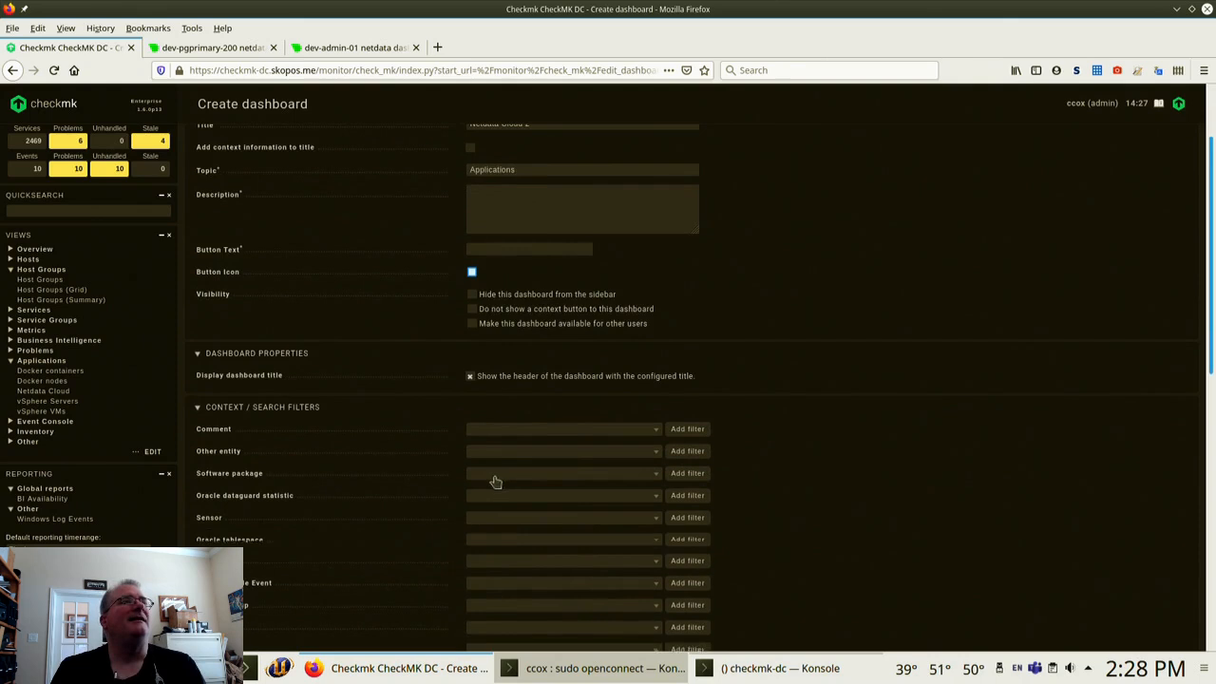
{"action": "scroll", "coordinate": [495, 481], "scroll_direction": "down", "scroll_amount": 15}
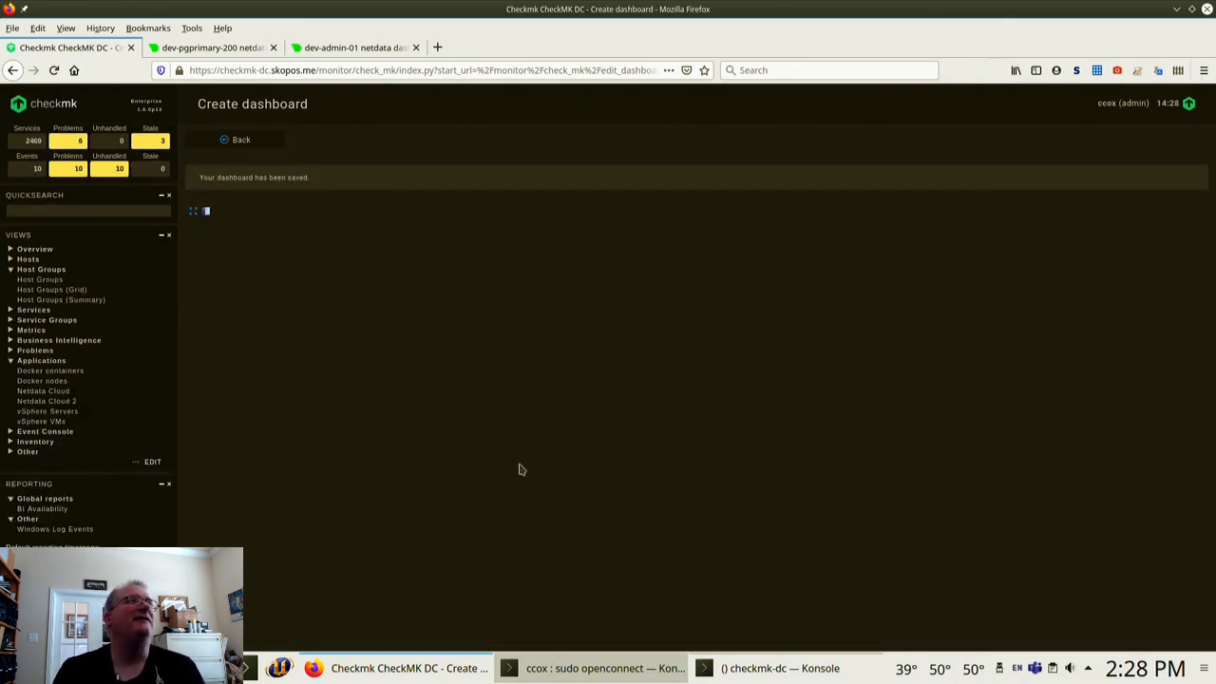
Open the Netdata Cloud 2 dashboard for editing and add a Custom URL dashlet
{"action": "left_click", "coordinate": [50, 404]}
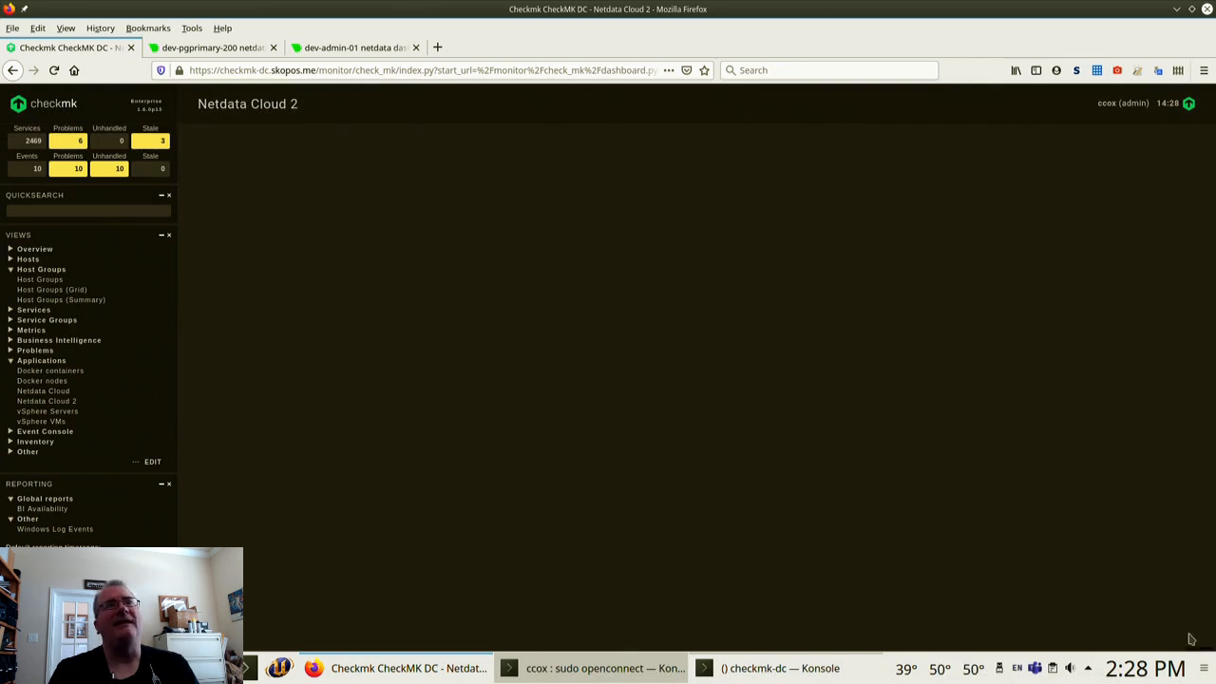
{"action": "left_click", "coordinate": [1199, 643]}
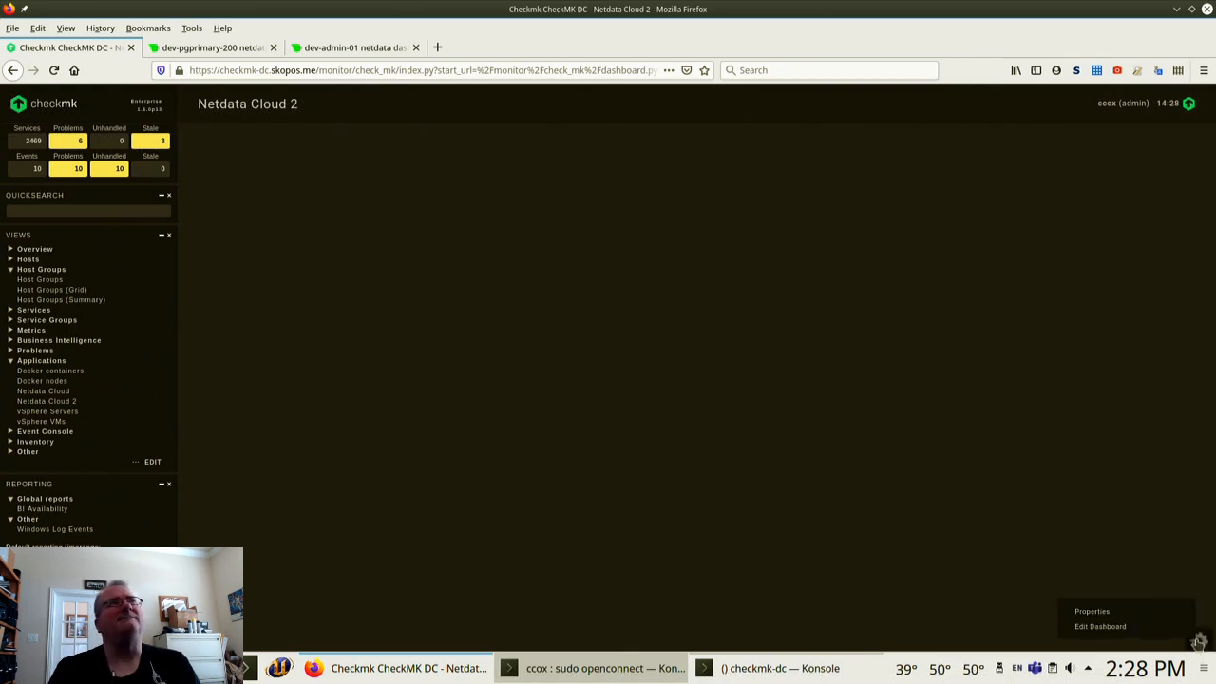
{"action": "left_click", "coordinate": [1095, 627]}
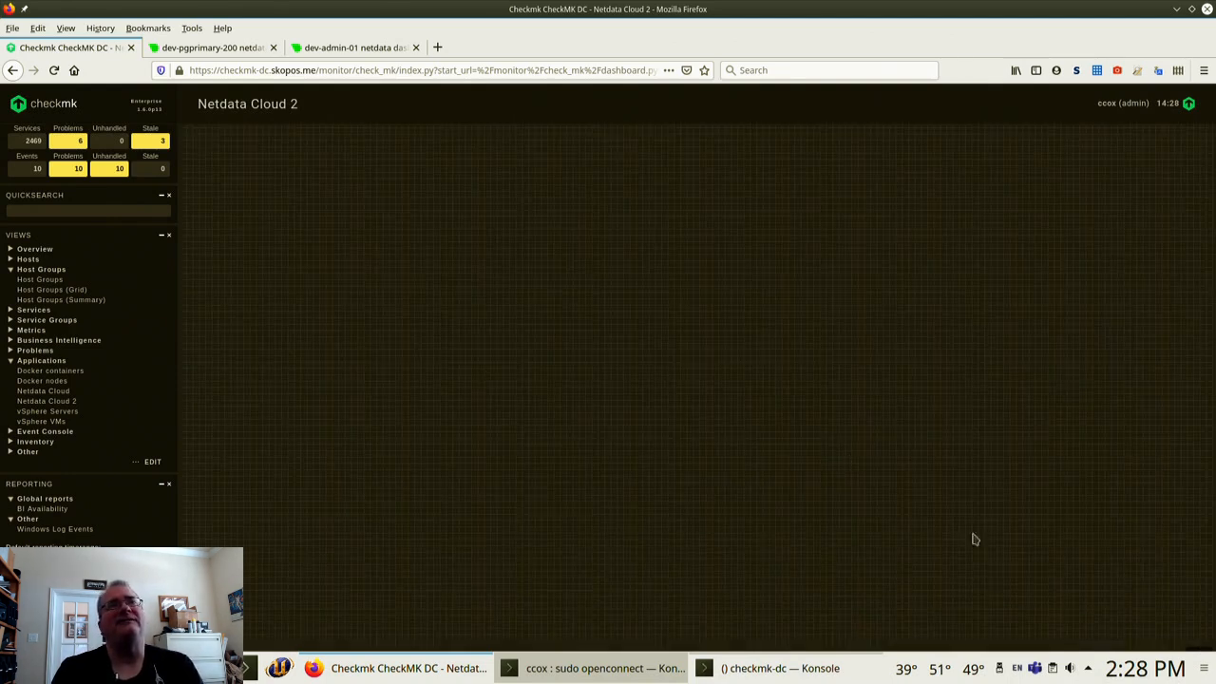
{"action": "left_click", "coordinate": [1194, 643]}
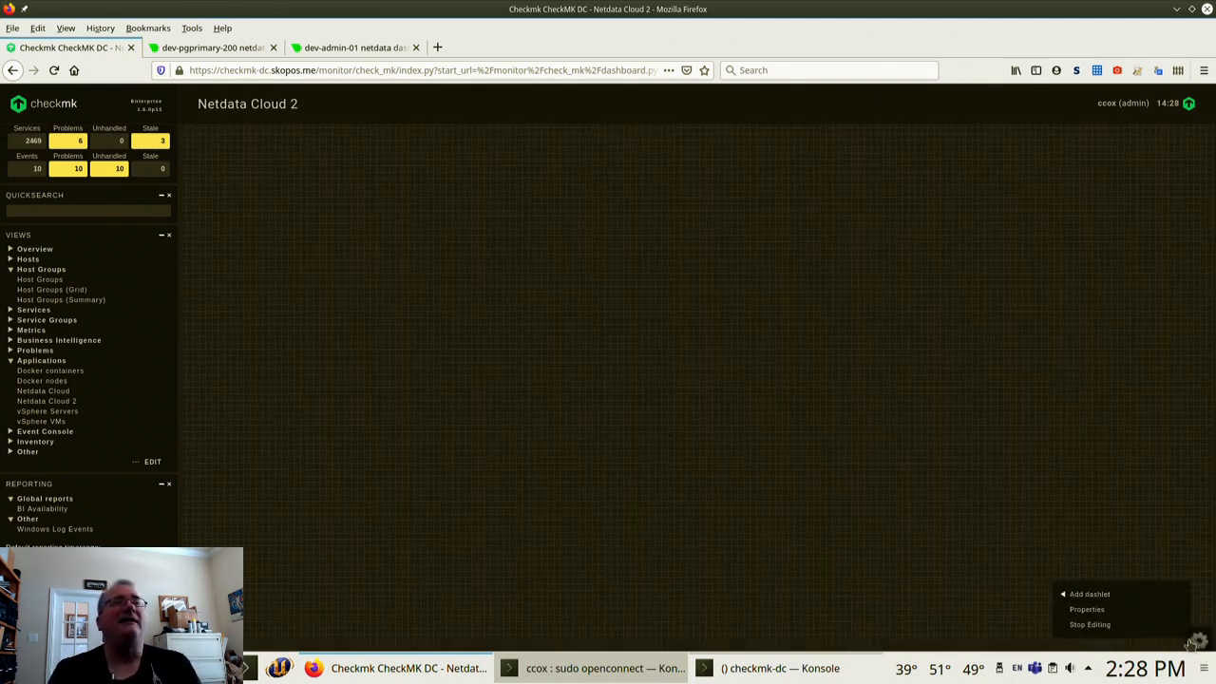
{"action": "mouse_move", "coordinate": [1098, 601]}
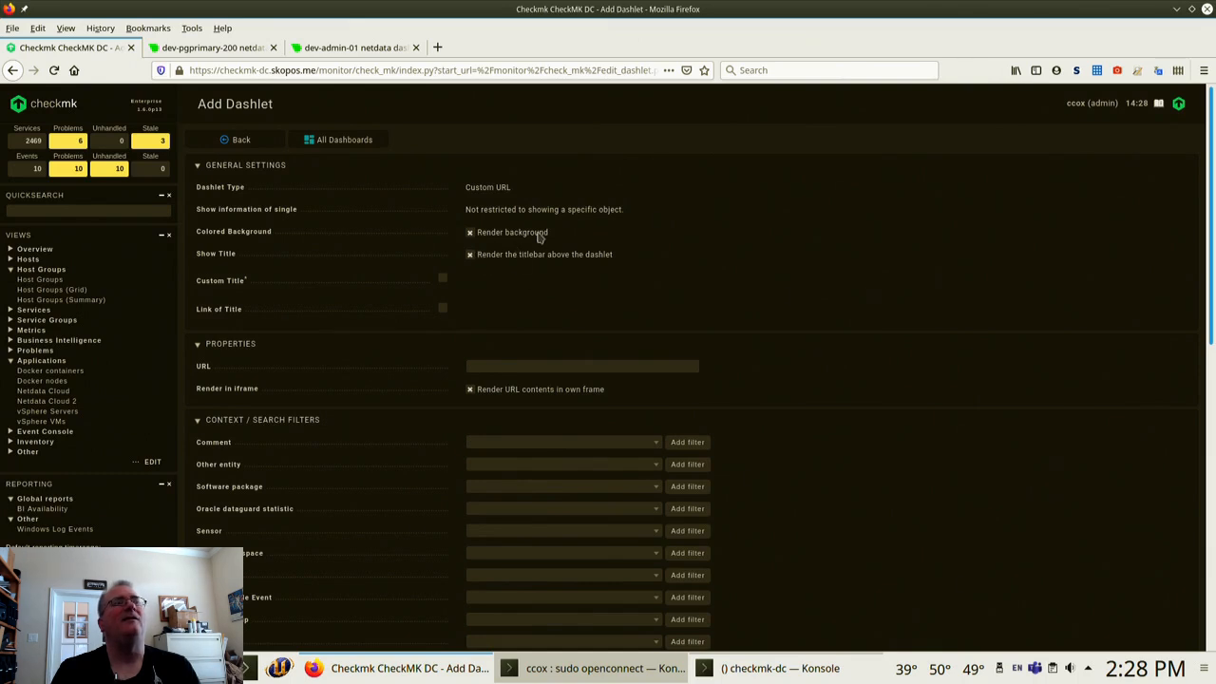
{"action": "left_click", "coordinate": [489, 365]}
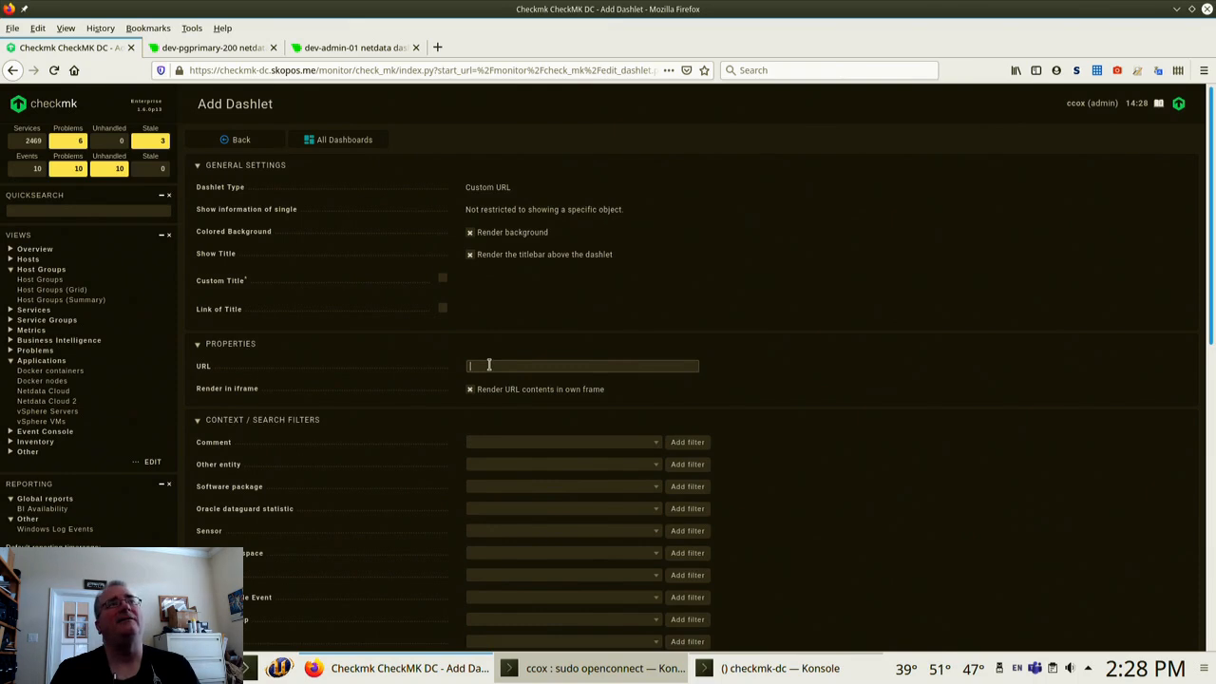
{"action": "type", "text": "h"}
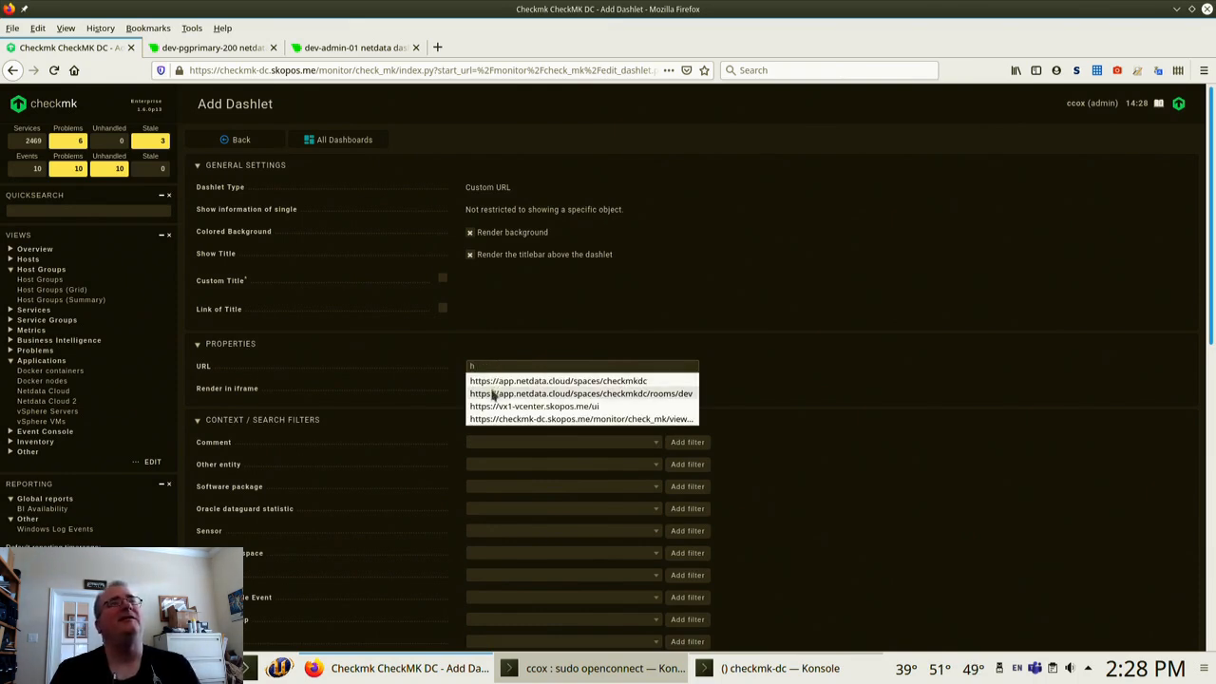
{"action": "left_click", "coordinate": [495, 394]}
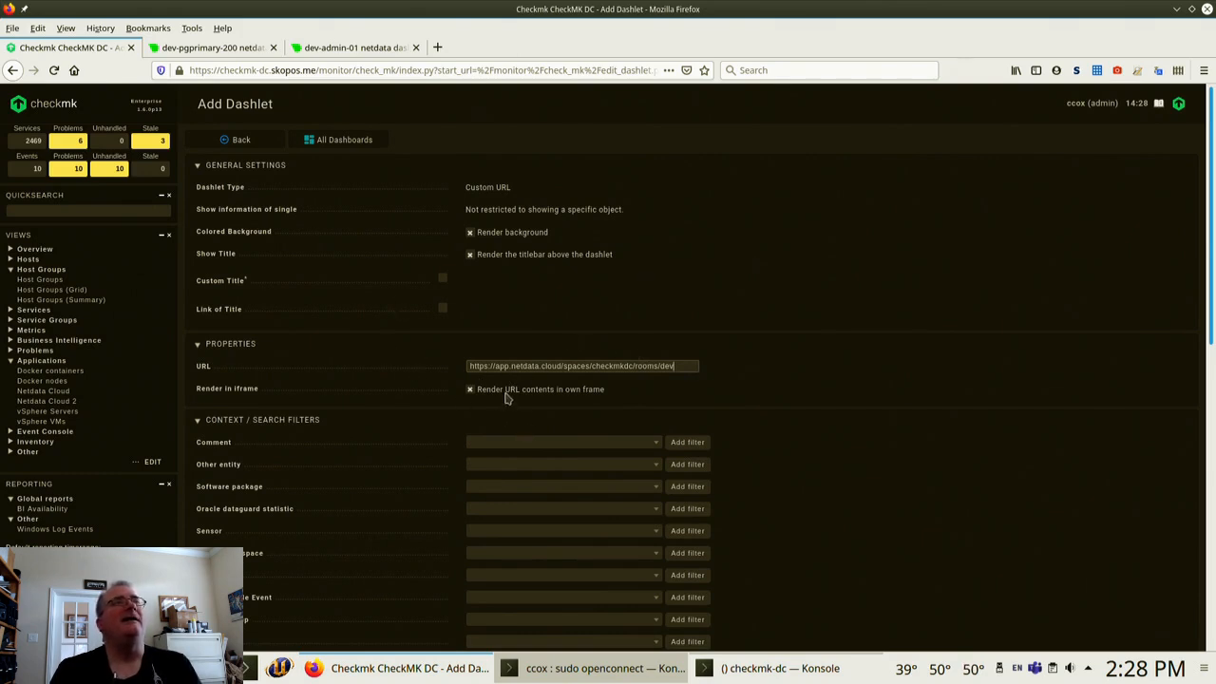
Enable a custom title for the dashlet, set it to "Netdata Cloud 2", and save the dashlet
{"action": "left_click", "coordinate": [443, 281]}
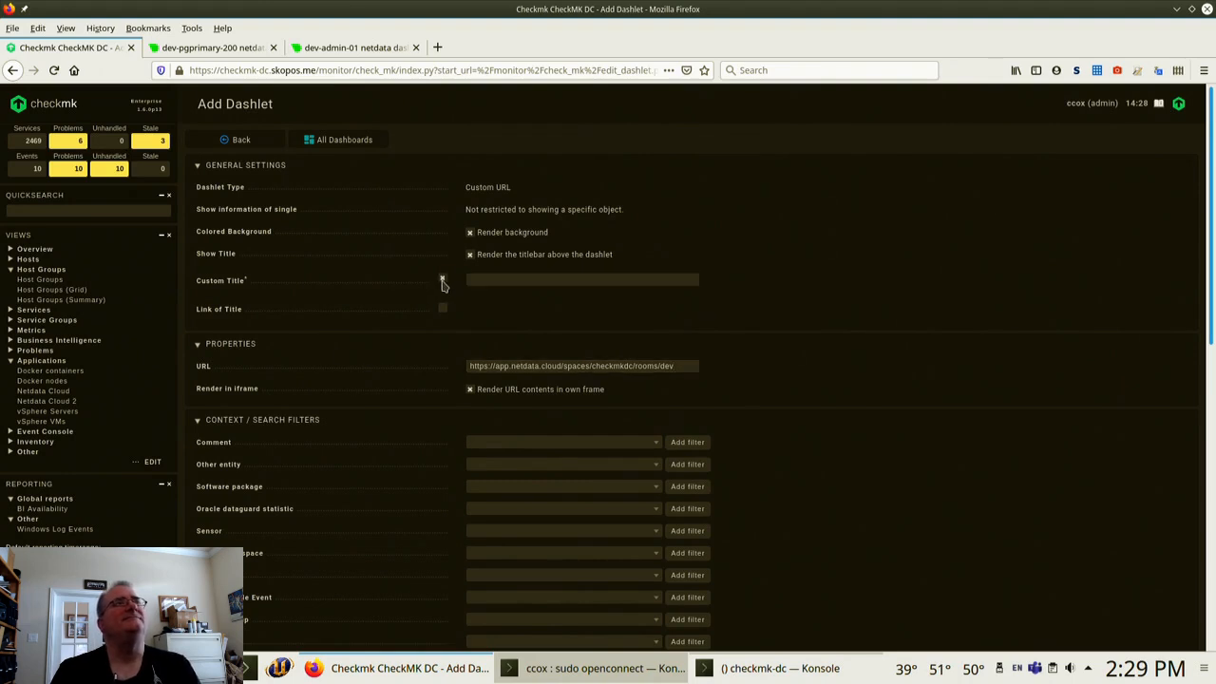
{"action": "left_click", "coordinate": [488, 281]}
{"action": "type", "text": "N"}
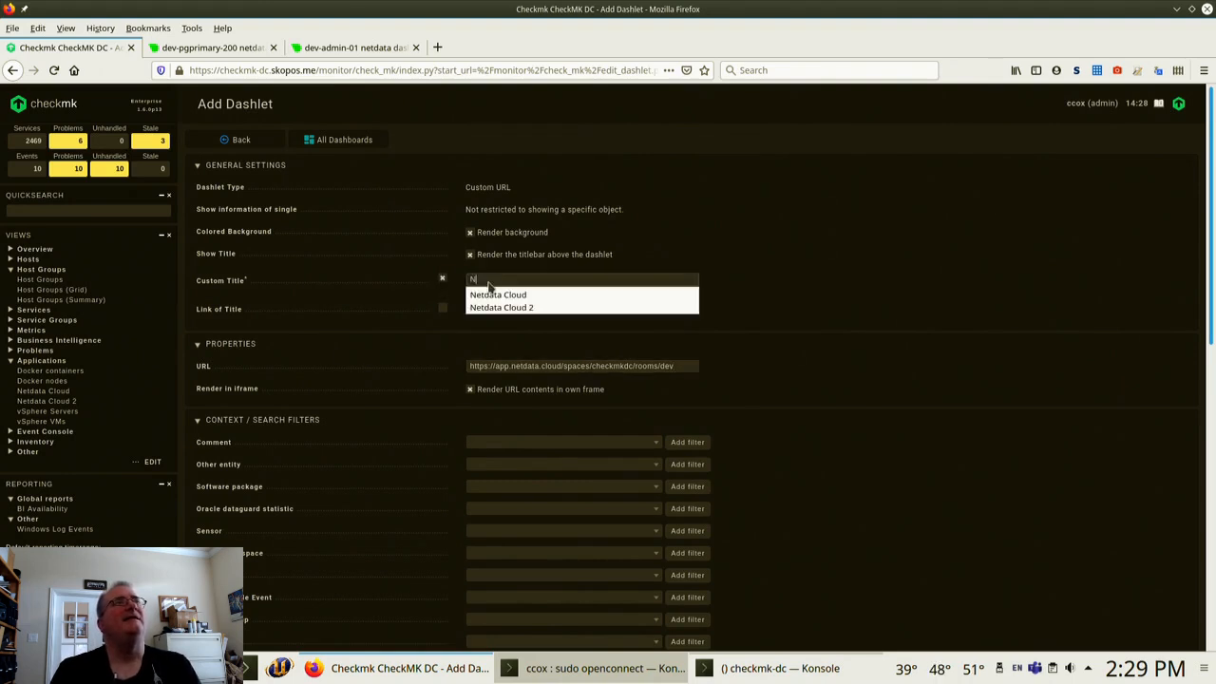
{"action": "type", "text": "etdata Clund"}
{"action": "key", "text": "BackSpace"}
{"action": "key", "text": "BackSpace"}
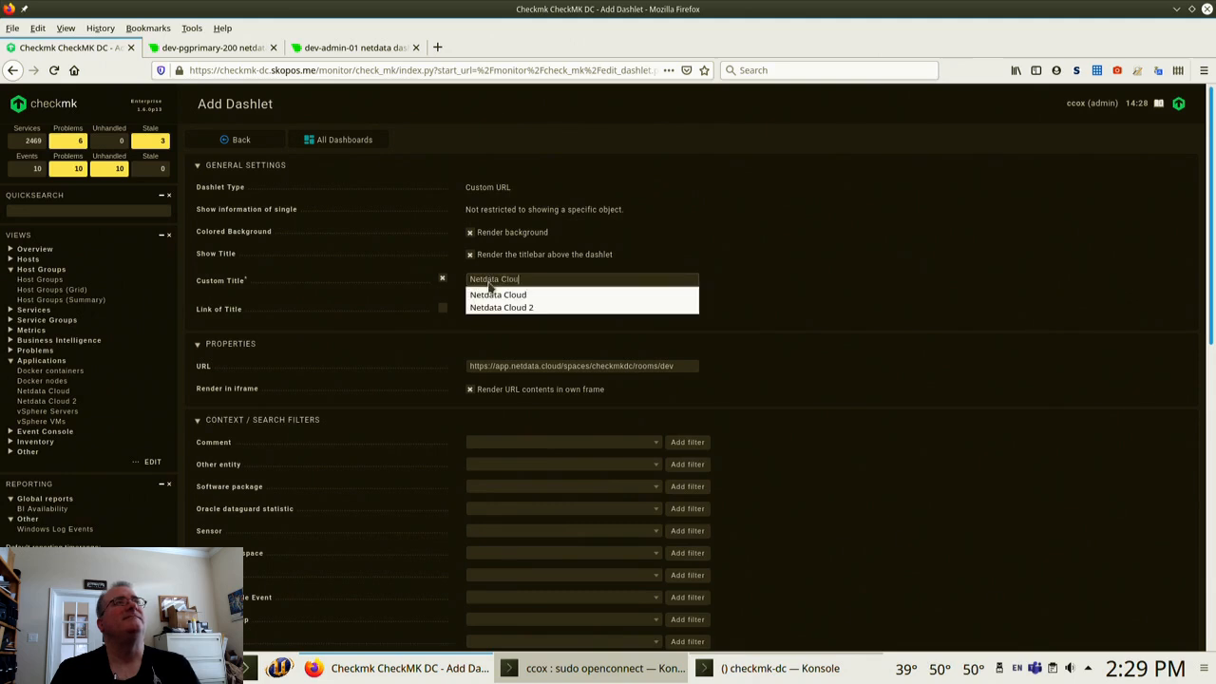
{"action": "type", "text": "oud 2"}
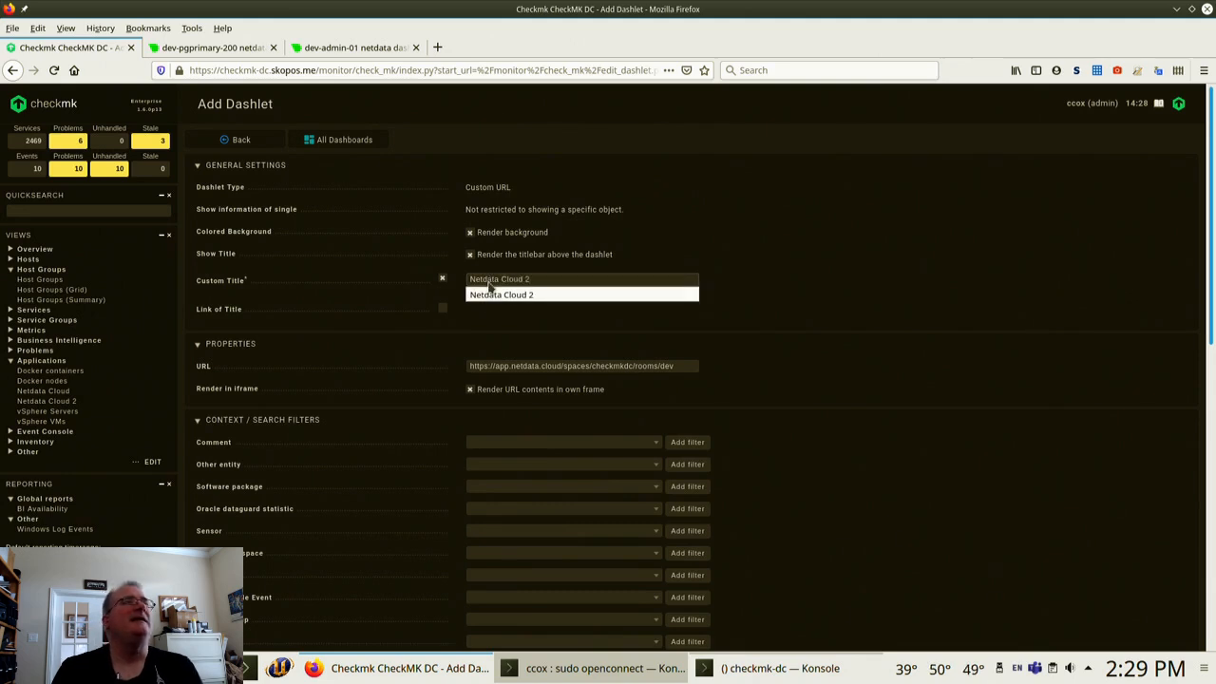
{"action": "left_click", "coordinate": [766, 307]}
{"action": "scroll", "coordinate": [760, 307], "scroll_direction": "down", "scroll_amount": 10}
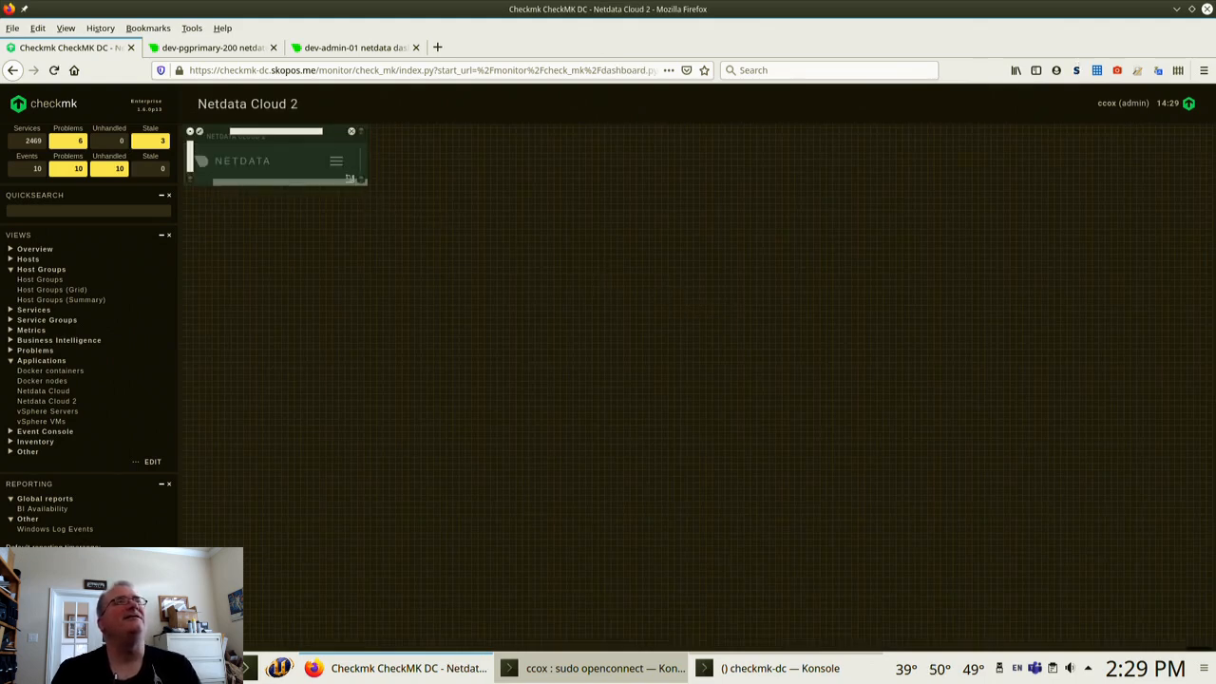
Make the Netdata dashlet grow to the dashboard's full width and height, and stop editing the dashboard
{"action": "left_click", "coordinate": [308, 130]}
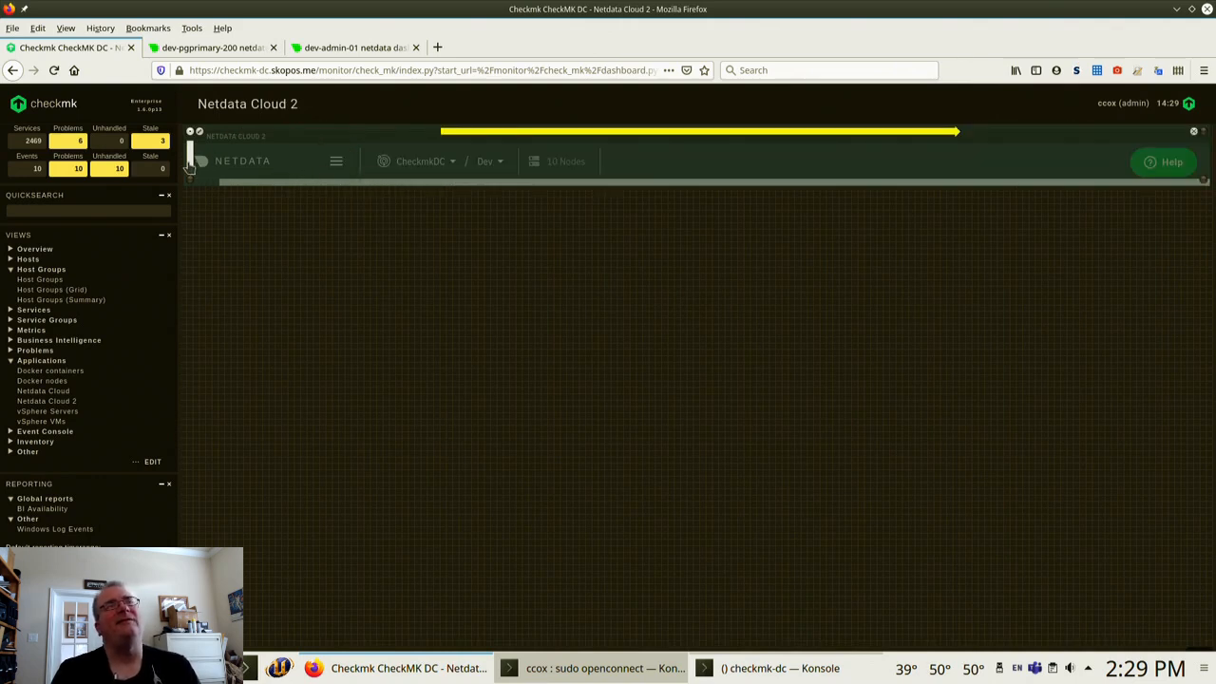
{"action": "left_click", "coordinate": [193, 164]}
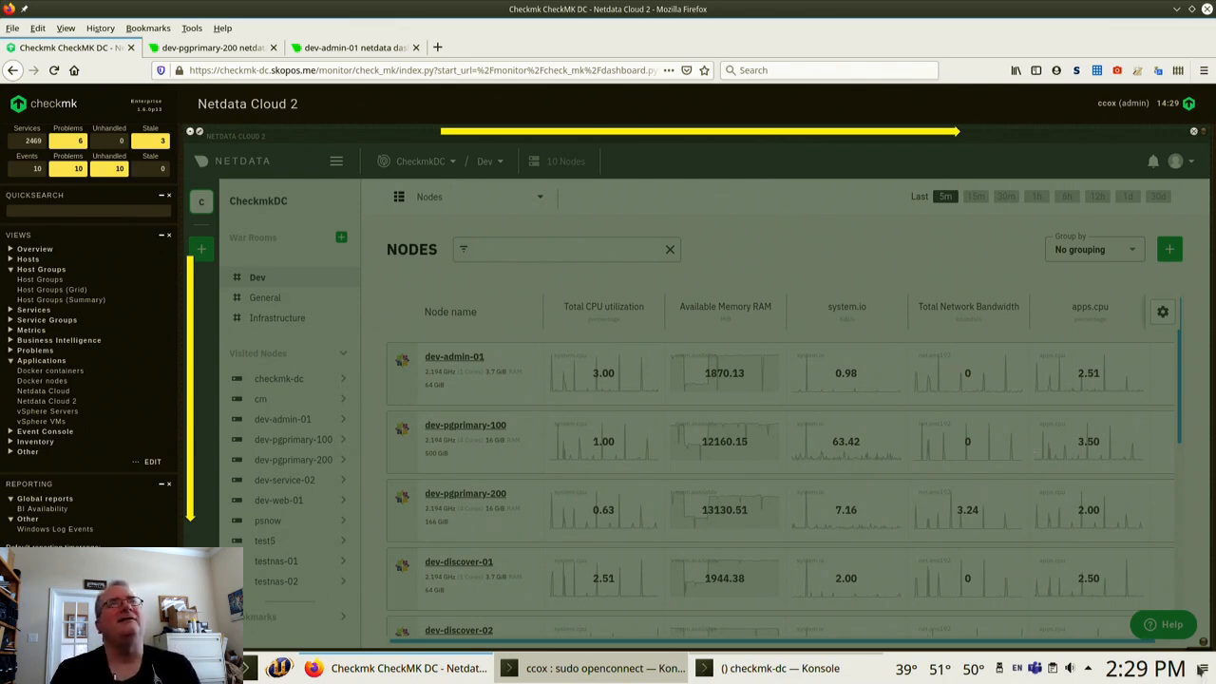
{"action": "left_click", "coordinate": [1200, 642]}
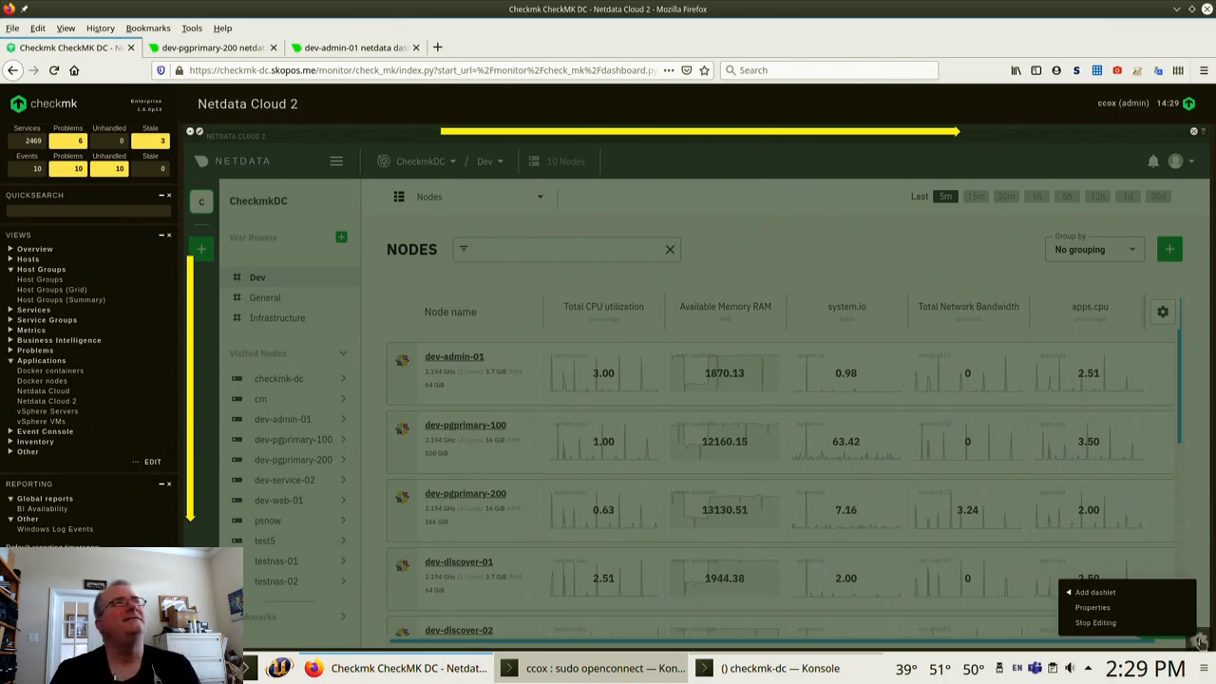
{"action": "left_click", "coordinate": [1096, 622]}
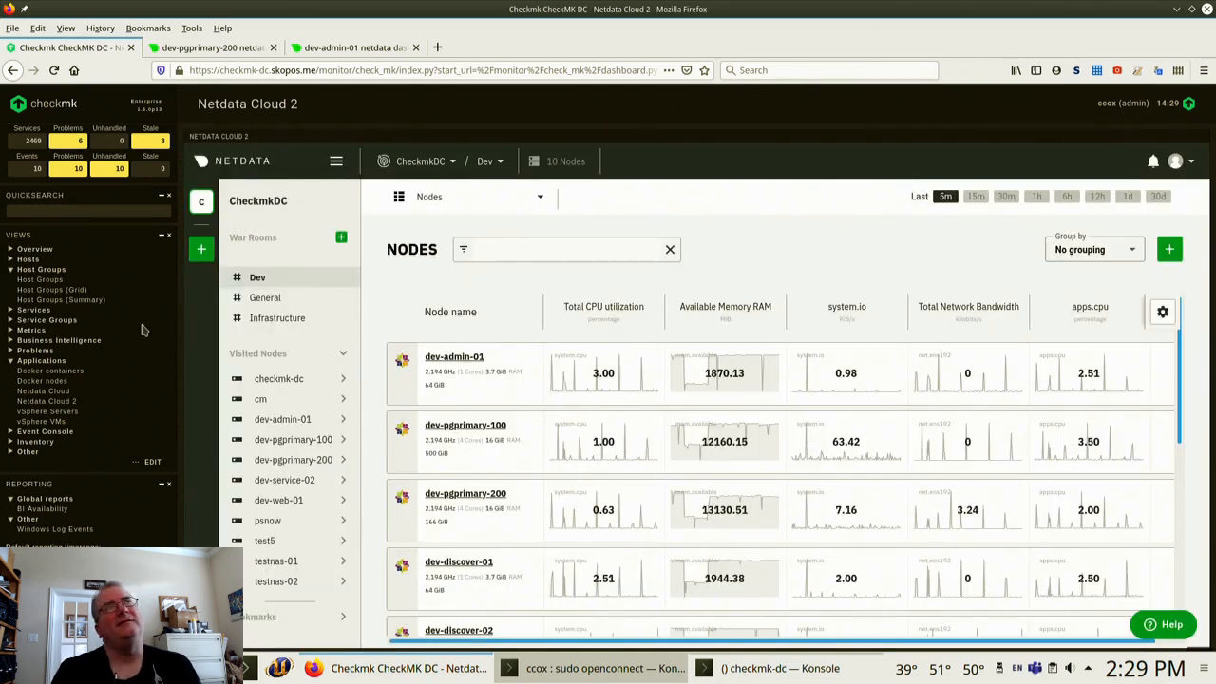
Open the Netdata Cloud 2 dashboard from the Applications views and collapse the war rooms sidebar in the embedded Netdata page
{"action": "left_click", "coordinate": [31, 403]}
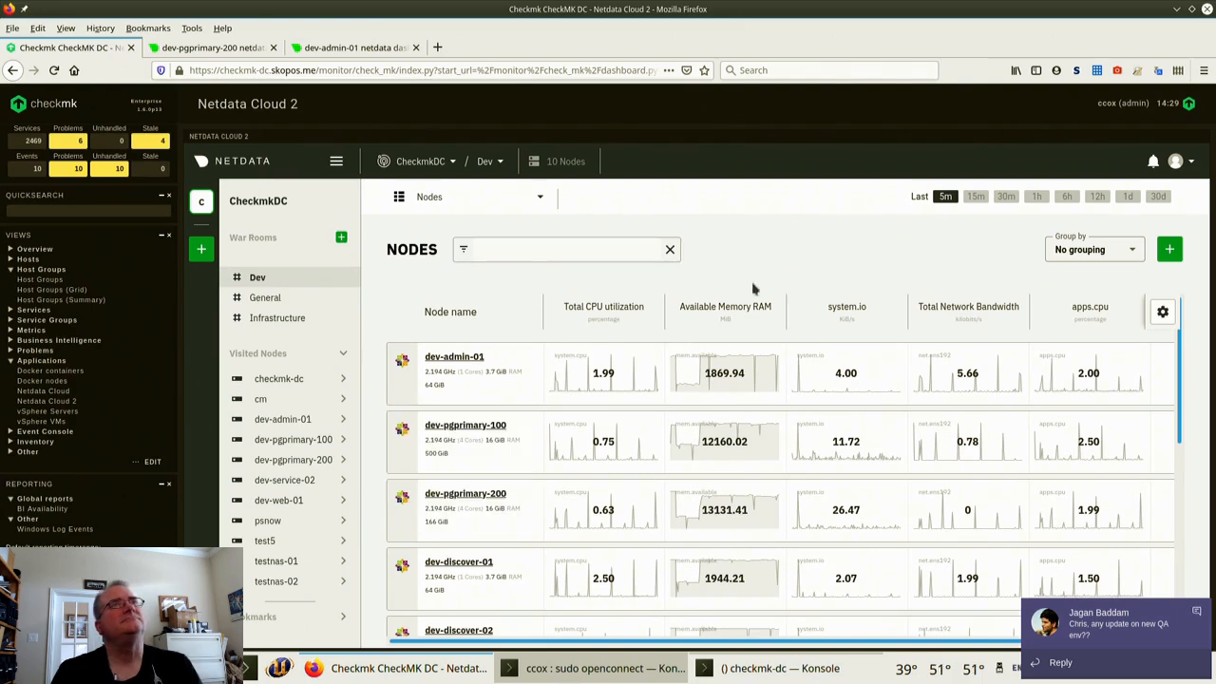
{"action": "left_click", "coordinate": [339, 163]}
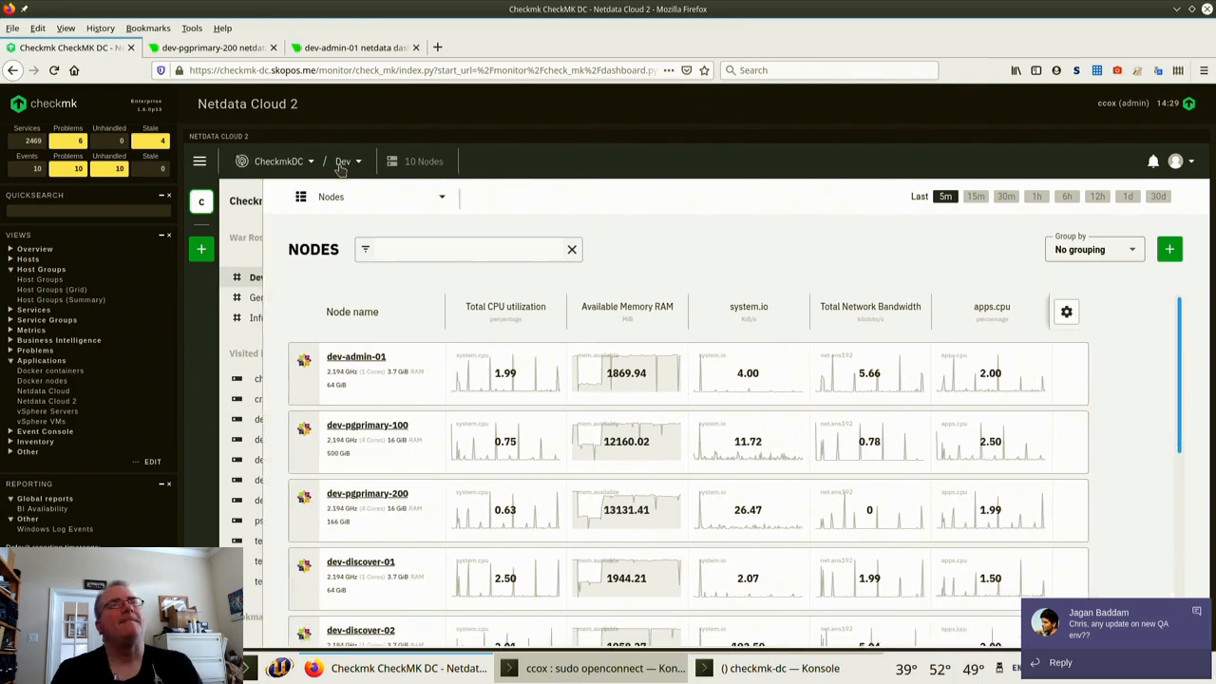